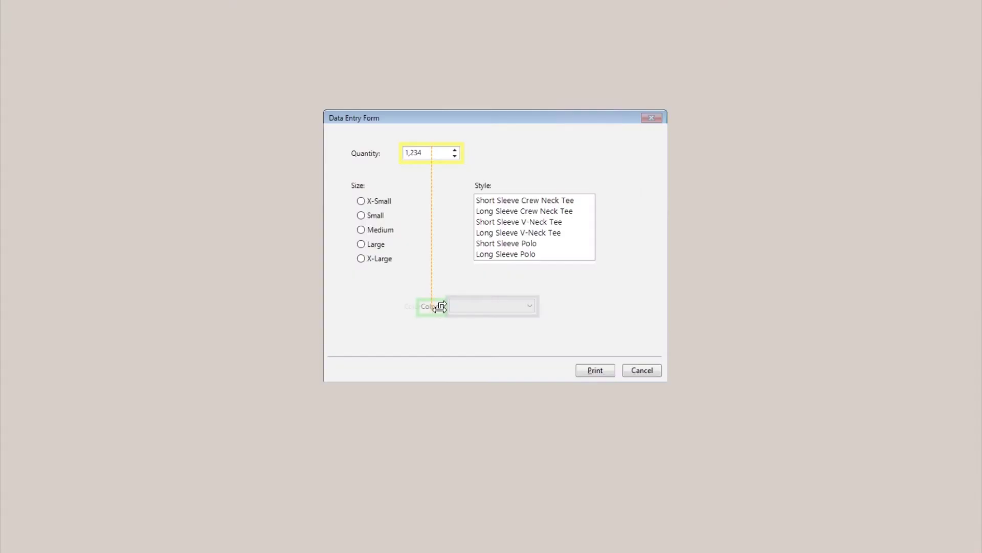
Align the Color label and enter White, Black and Navy as the Color dropdown's list items.
left_click_drag(439, 305, 398, 296)
right_click(407, 306)
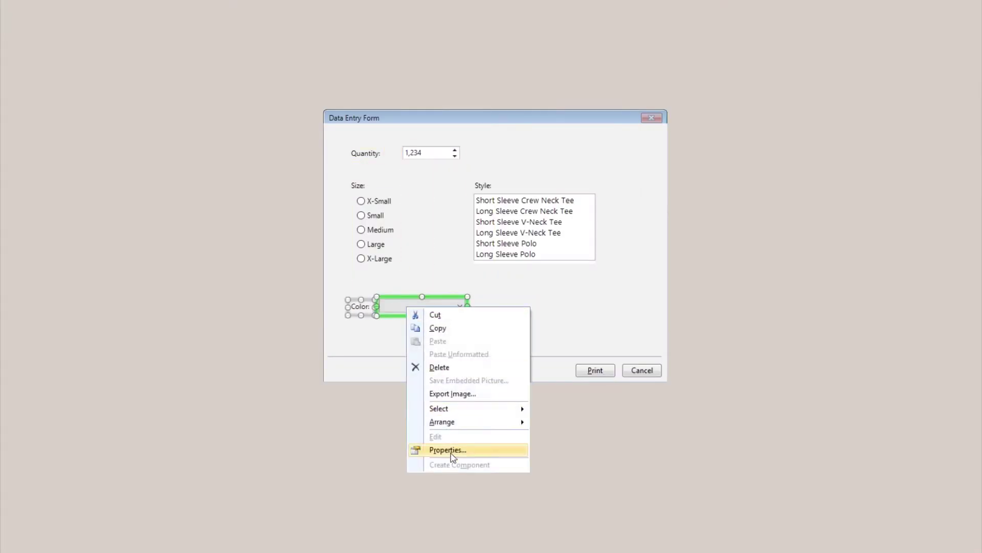
left_click(450, 447)
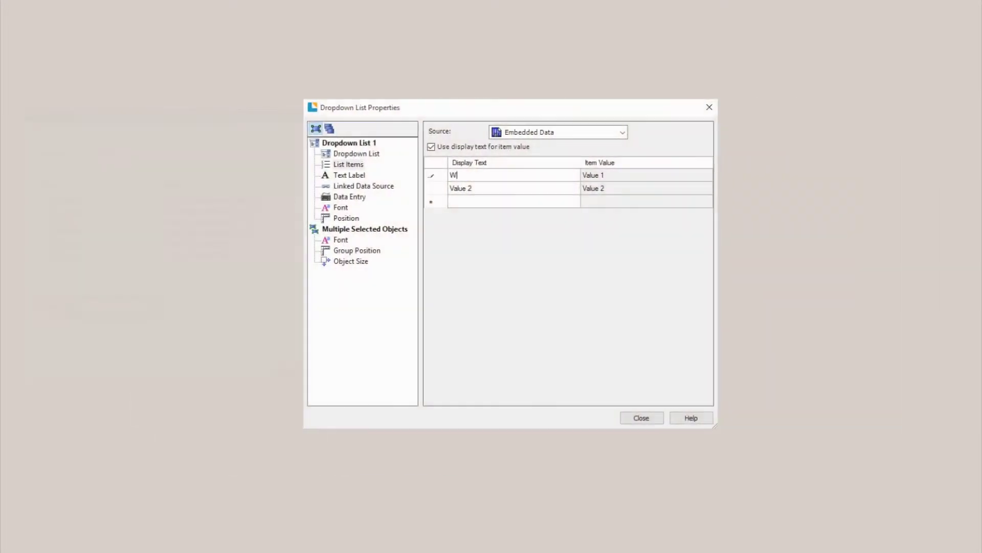
type("hite")
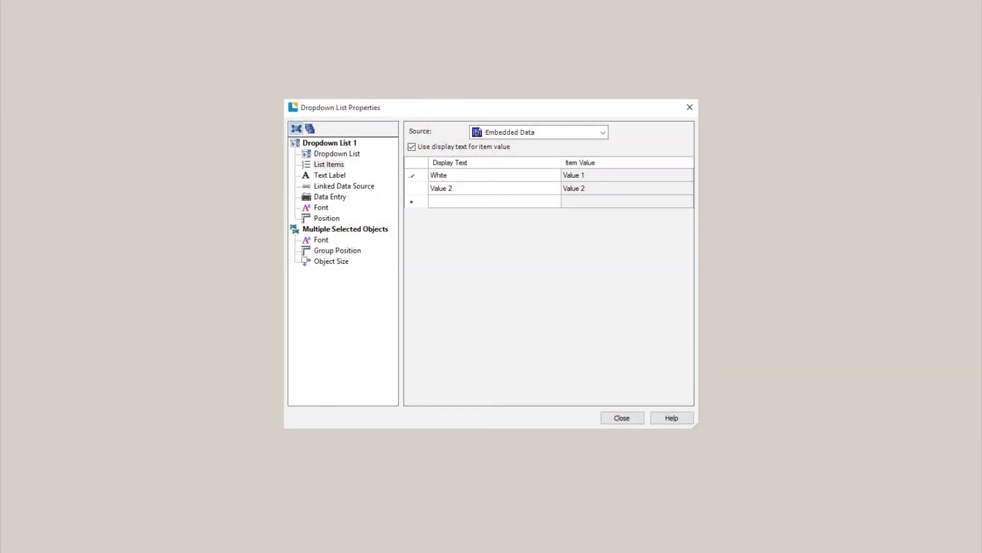
key("Return")
type("Black")
key("Return")
type("Navy")
key("Return")
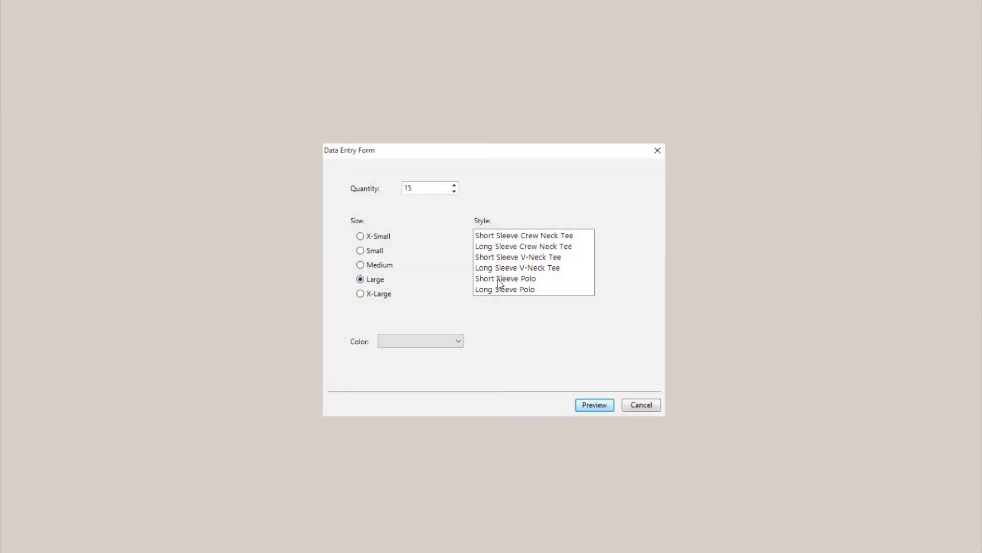
On the form, choose Short Sleeve Polo as the style and Forest as the colour.
left_click(499, 280)
left_click(458, 341)
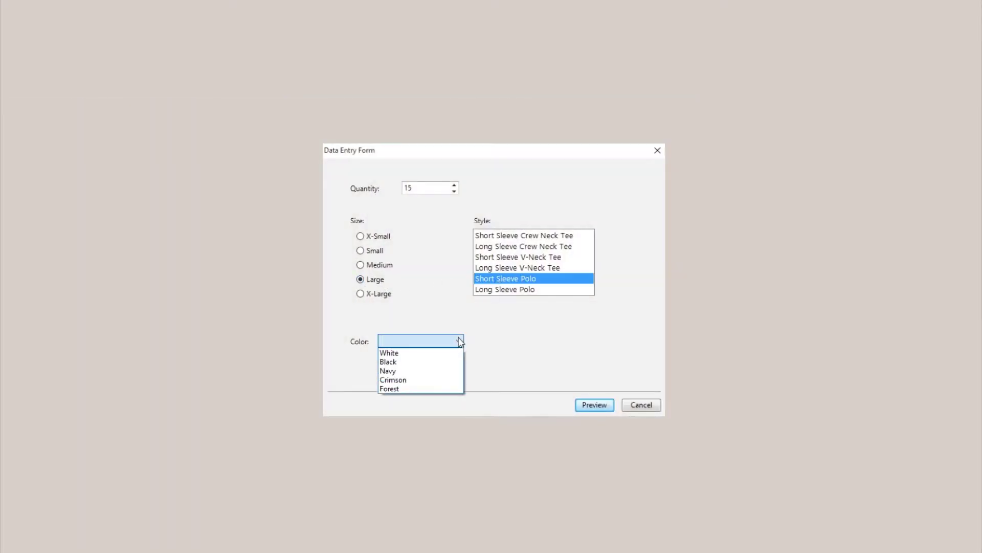
left_click(439, 389)
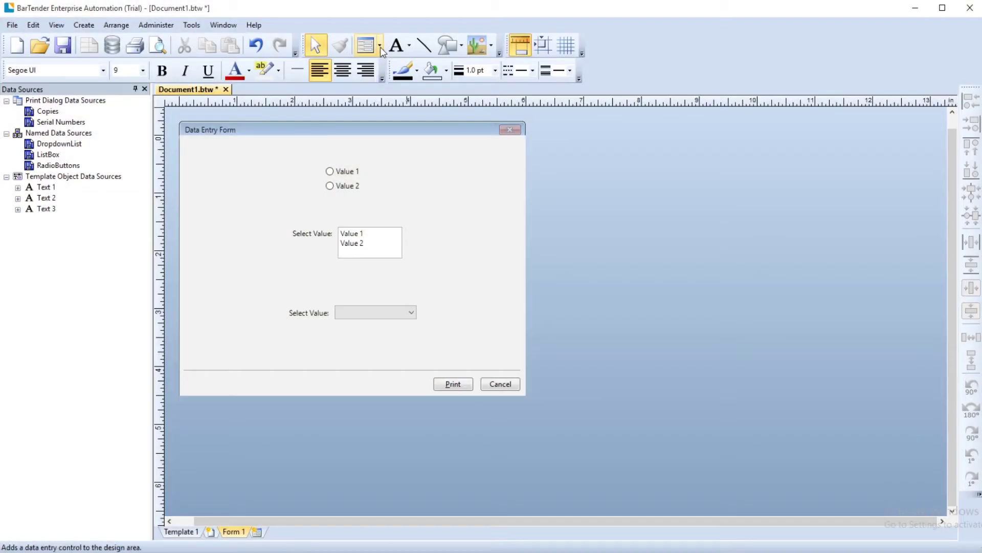
left_click(381, 47)
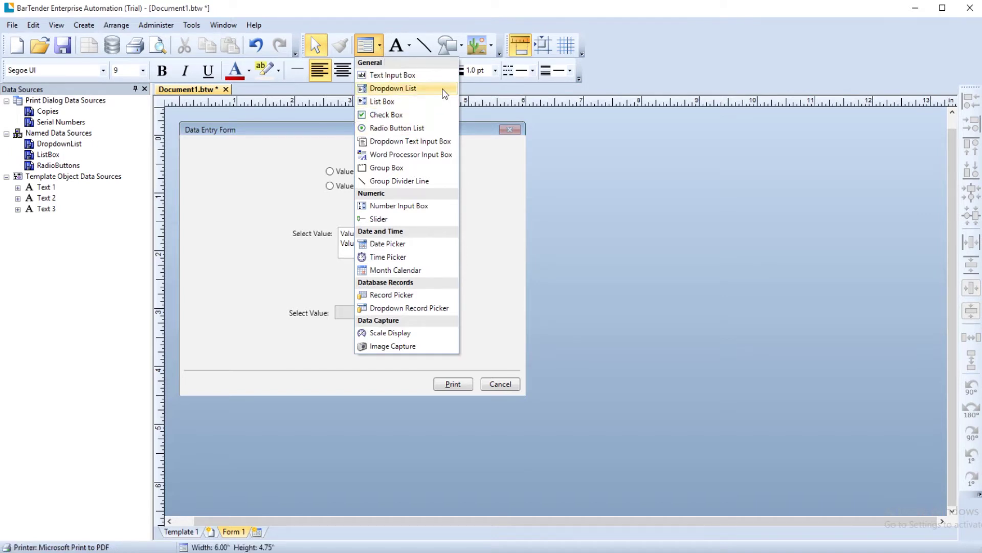
left_click(648, 134)
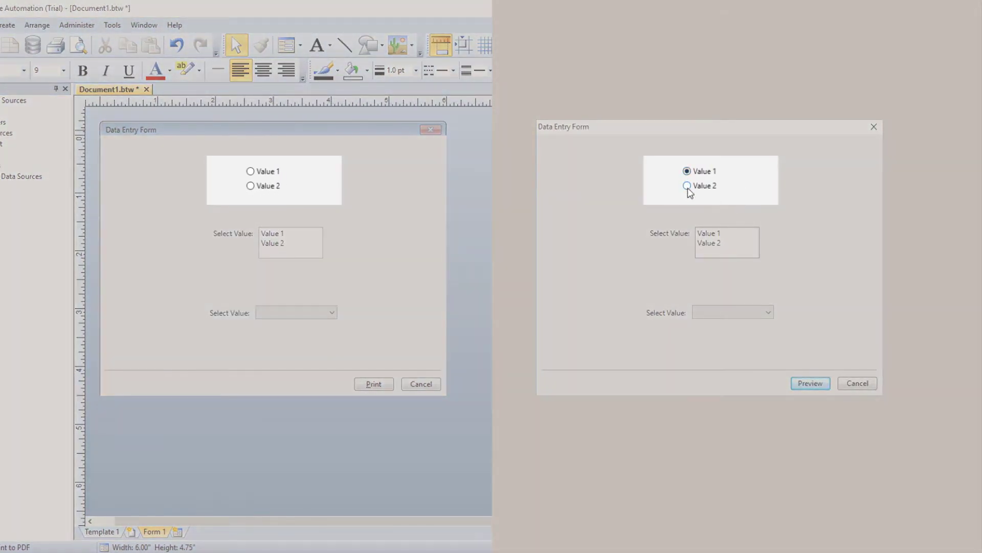
left_click(686, 187)
key("Tab")
left_click(727, 237)
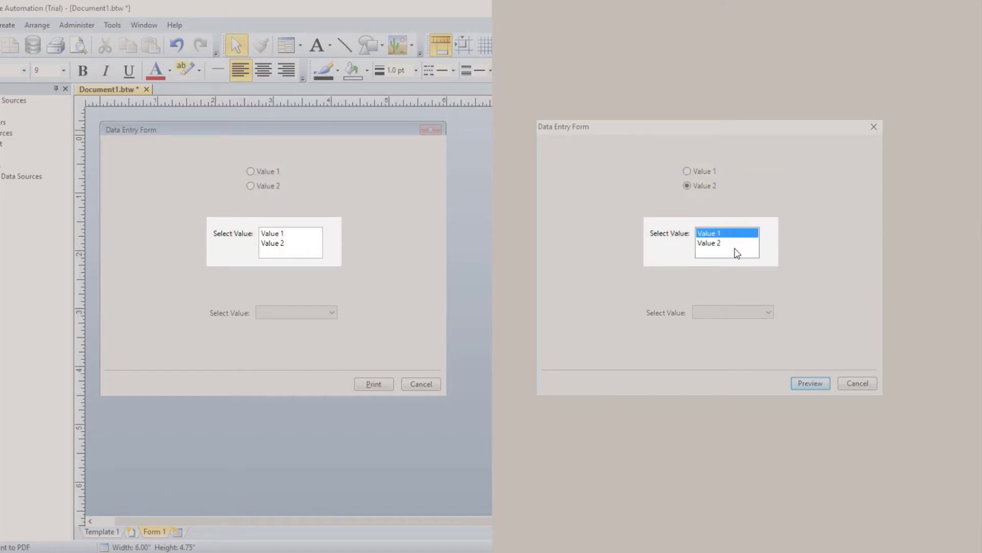
left_click(733, 244)
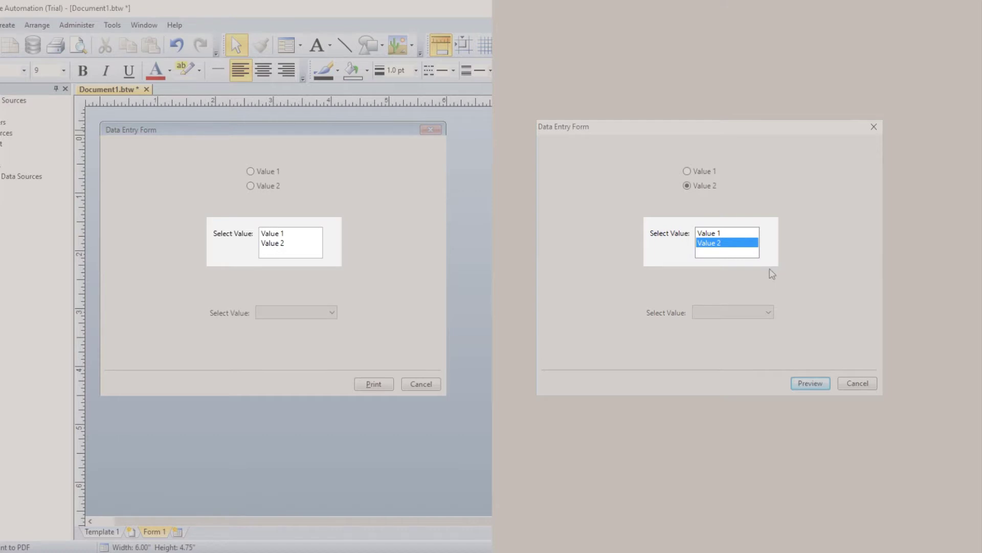
left_click(768, 312)
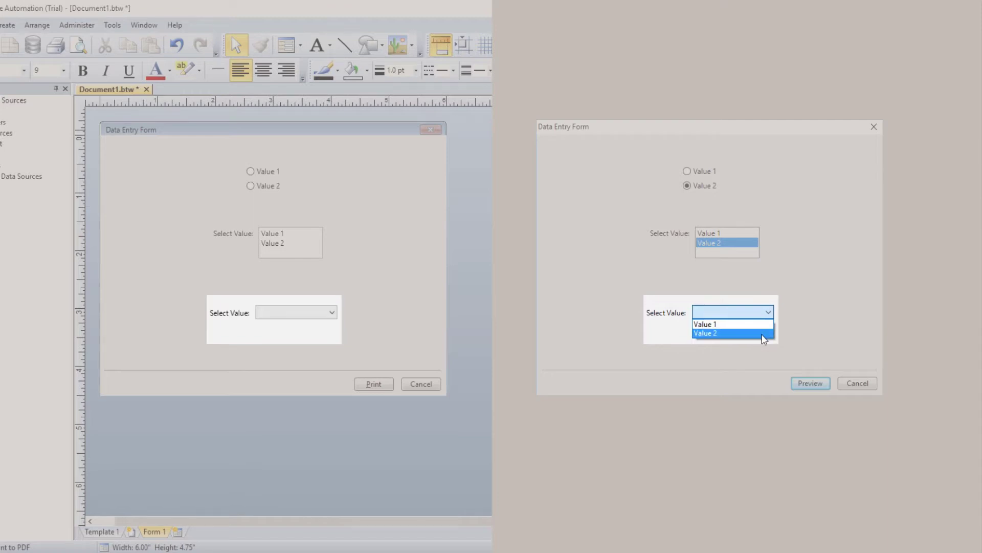
left_click(764, 337)
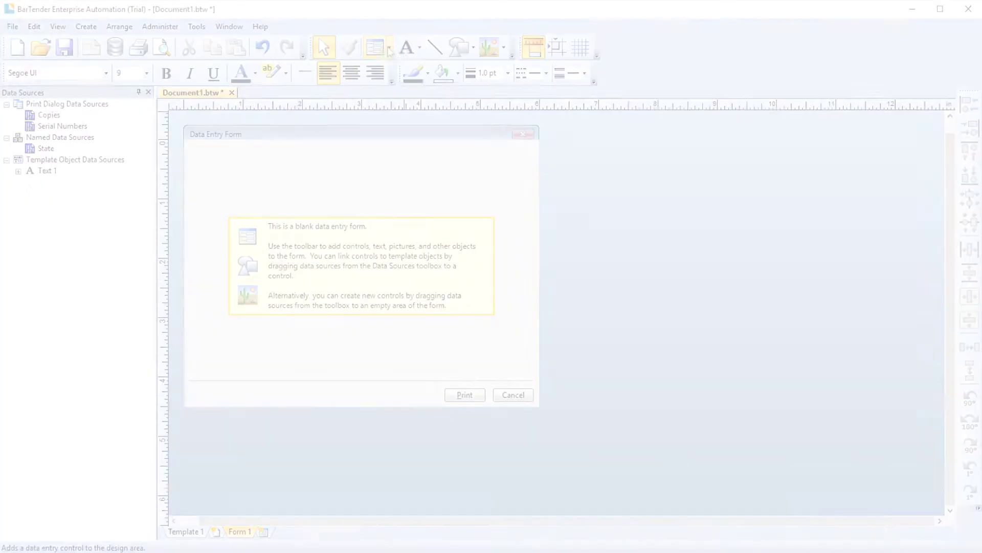
Place a Dropdown List control from the Data Entry Control toolbar onto the blank form.
left_click(380, 45)
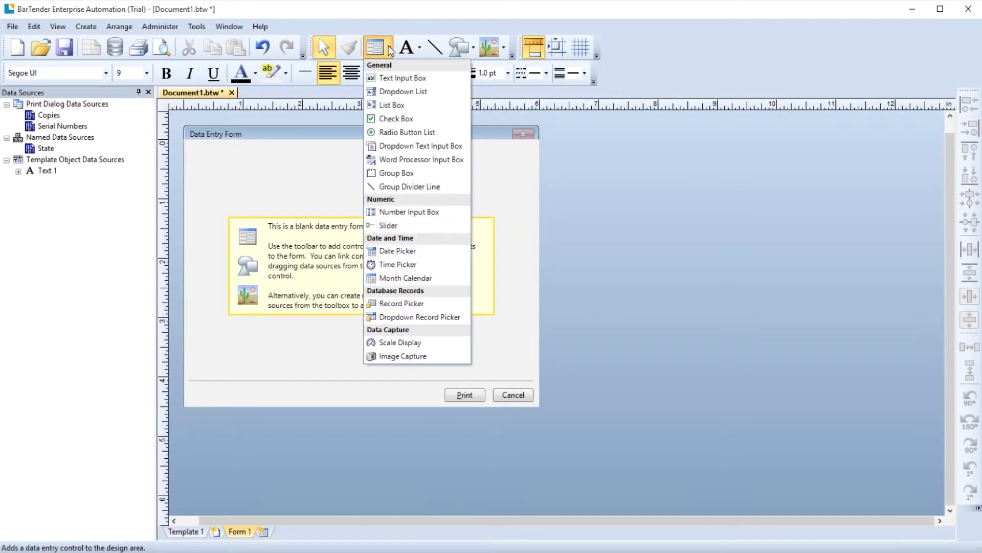
left_click(386, 92)
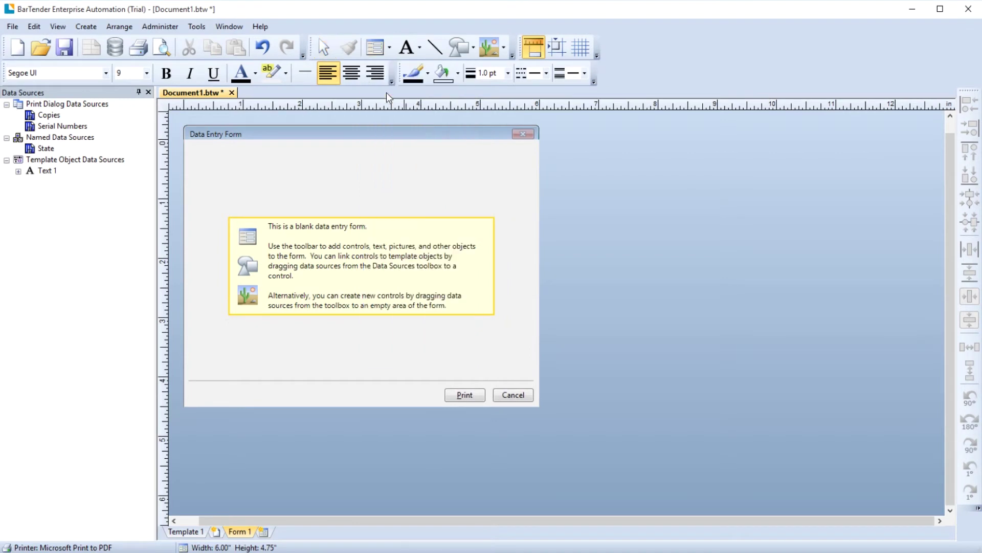
left_click(354, 266)
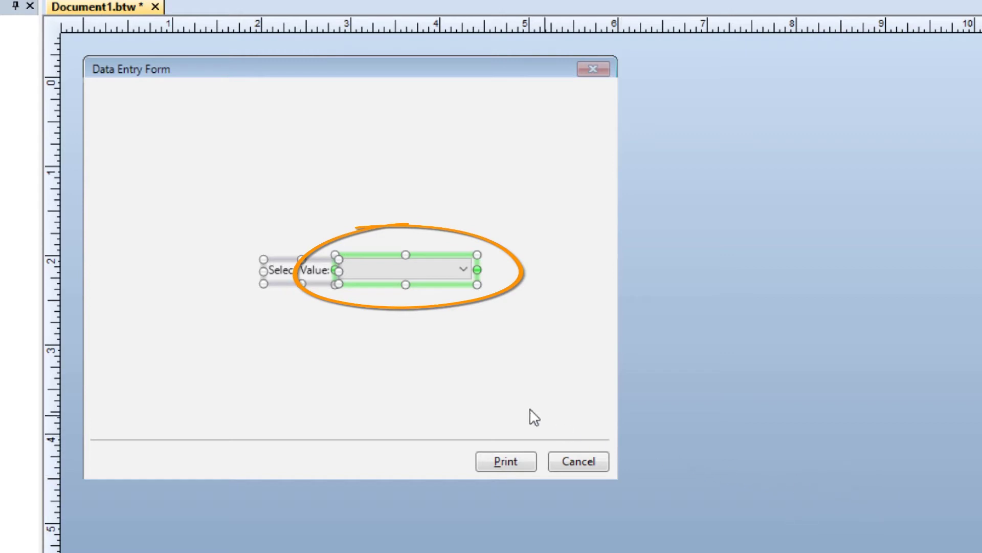
Open the new dropdown's properties at the List Items page showing Value 1 and Value 2.
right_click(377, 269)
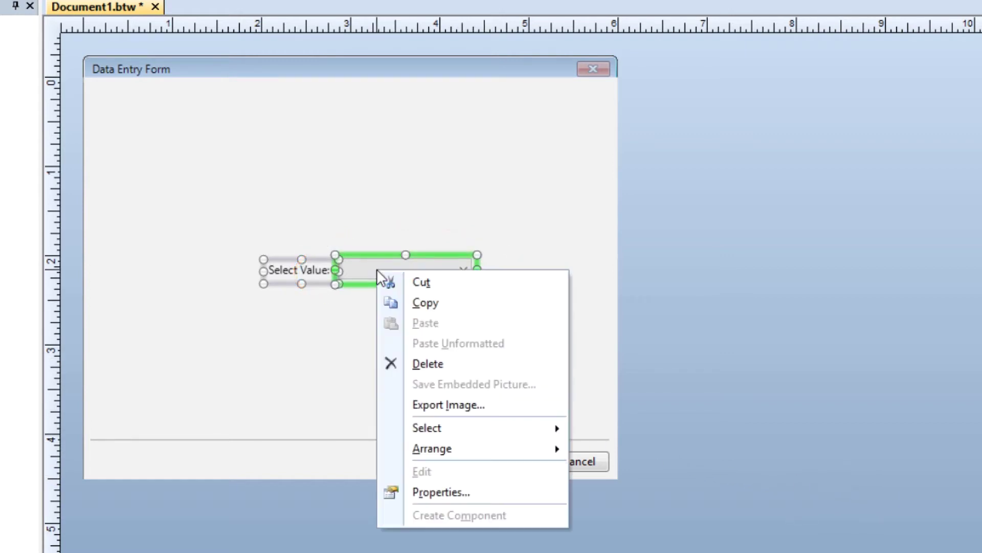
left_click(448, 493)
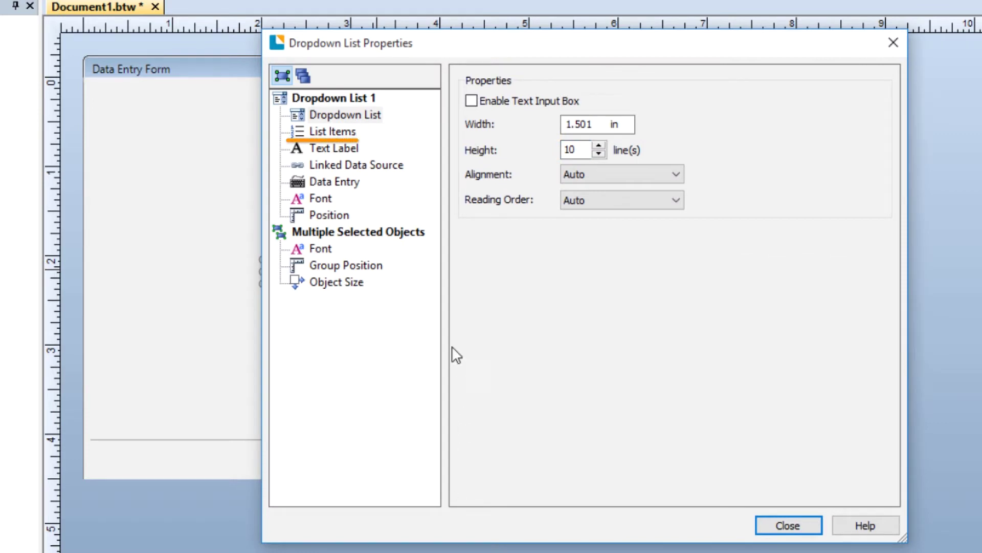
left_click(343, 132)
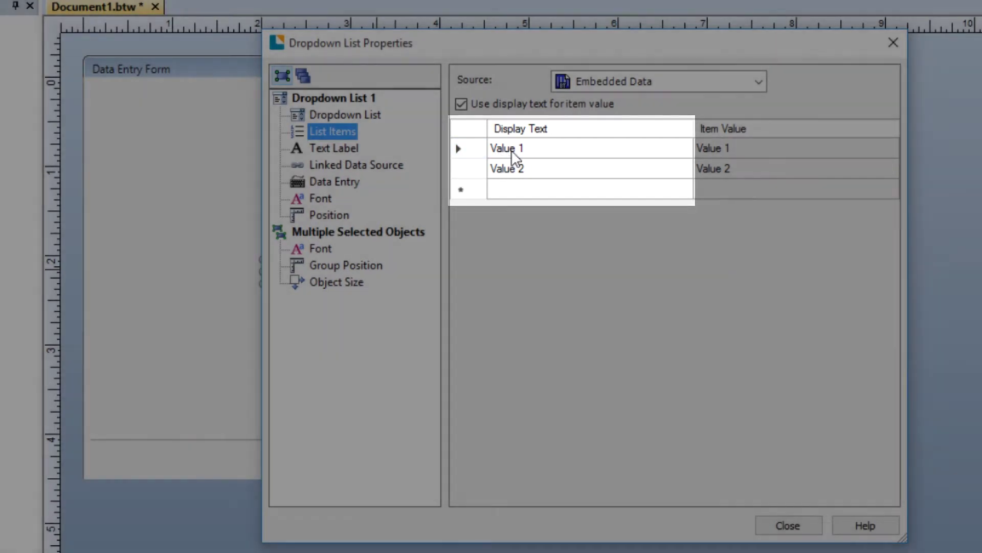
Replace the placeholders with list items Alabama, Alaska, Arizona and Arkansas.
left_click(513, 151)
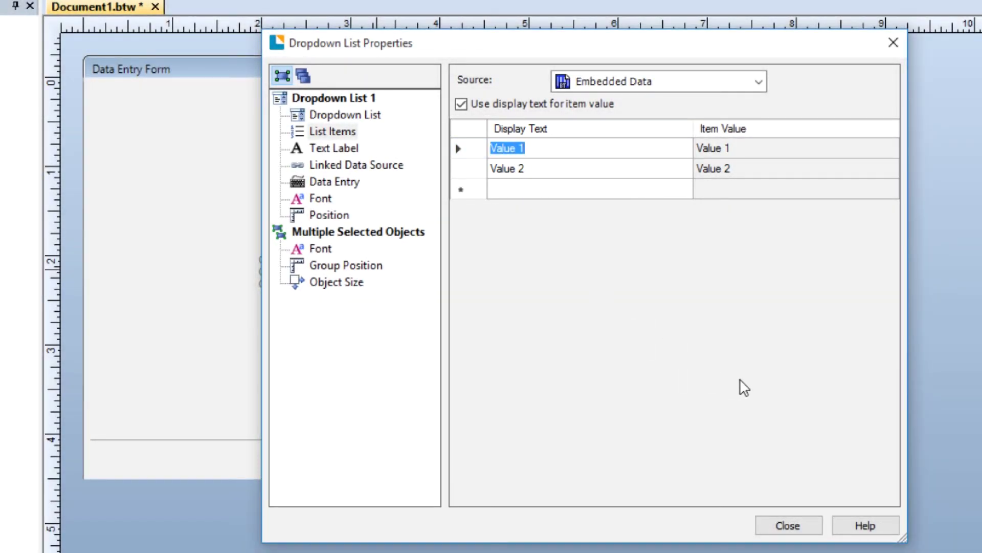
type("Alabama")
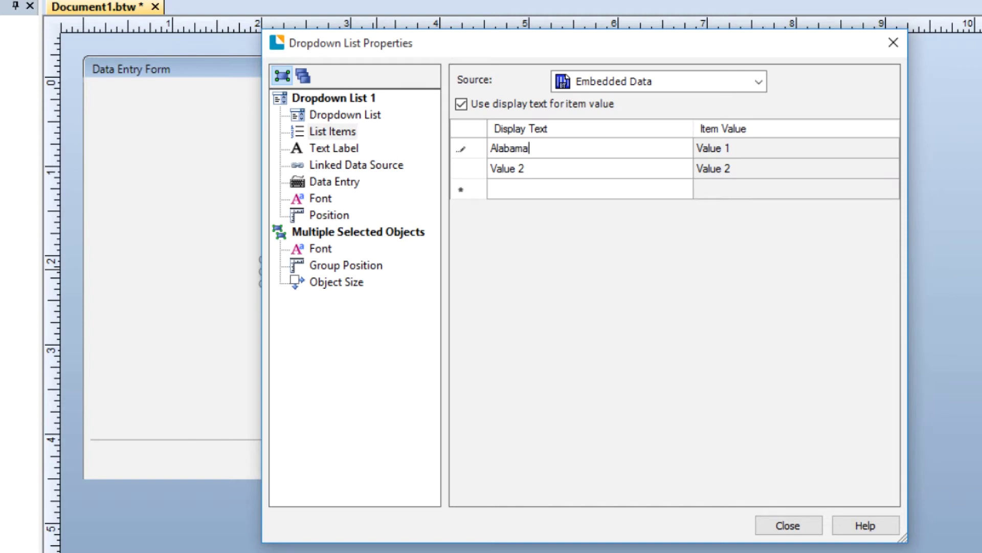
key("Return")
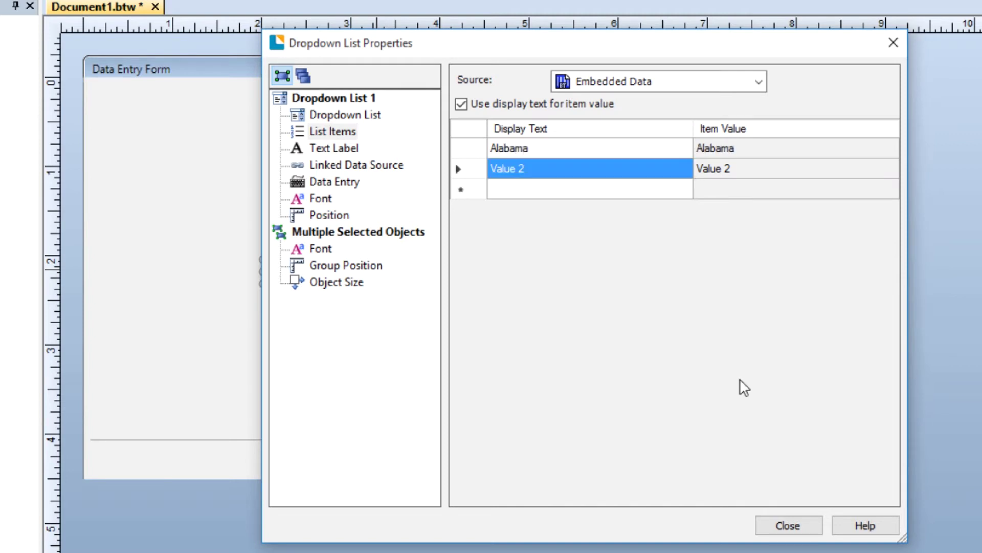
type("Alaska")
key("Return")
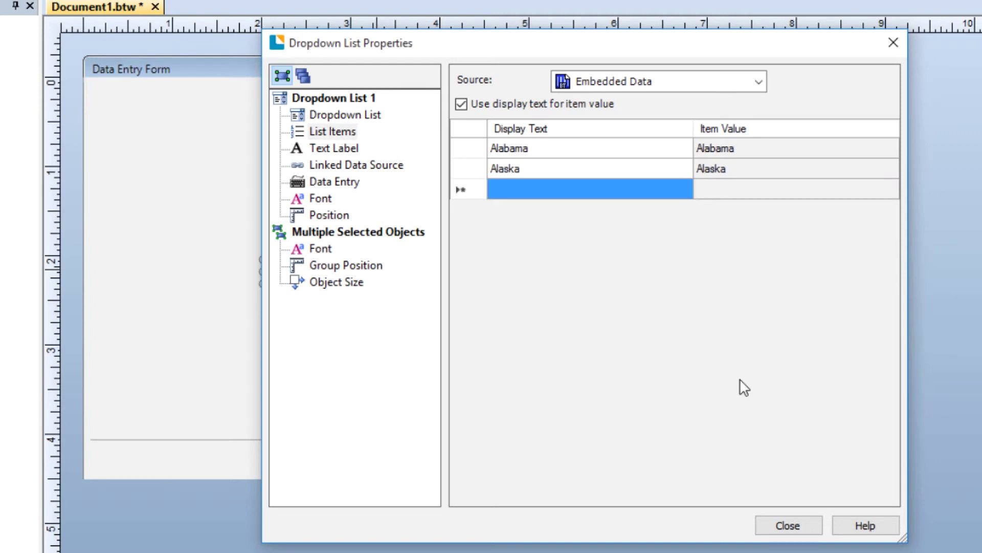
type("Arizona")
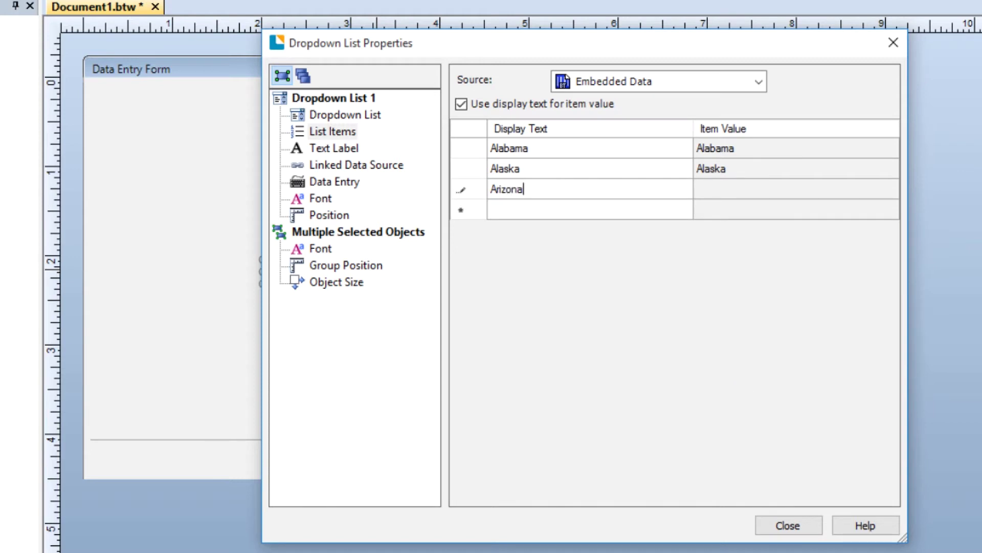
key("Return")
type("Ar")
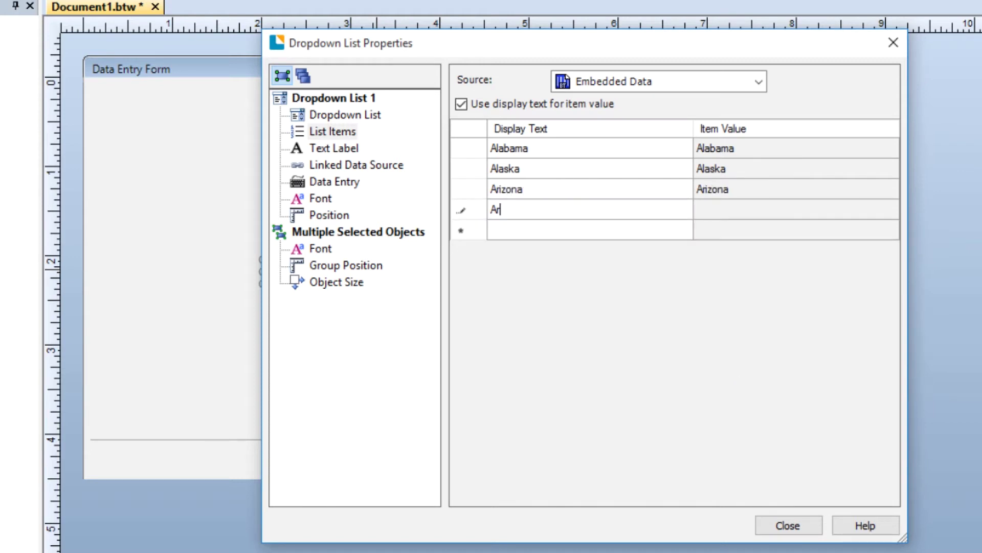
type("kansas")
key("Return")
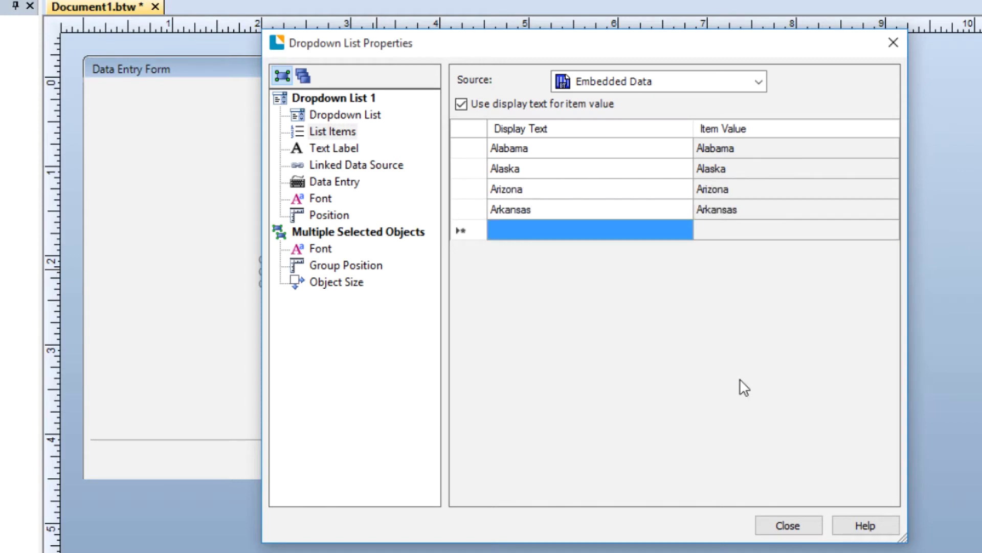
Add California, Colorado, Delaware and Florida as further list items.
type("Califo")
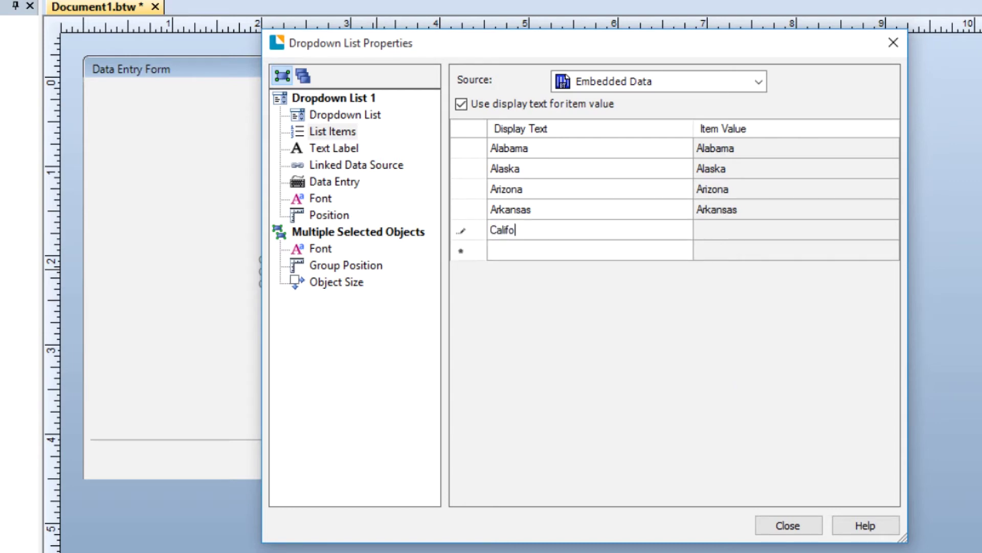
type("rnia")
key("Return")
type("Colorado")
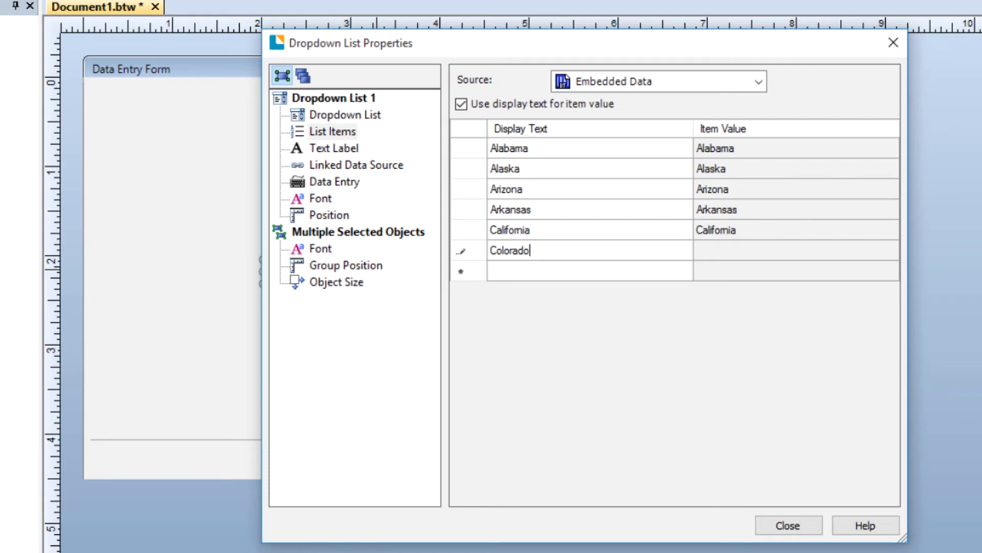
key("Return")
type("Delaware")
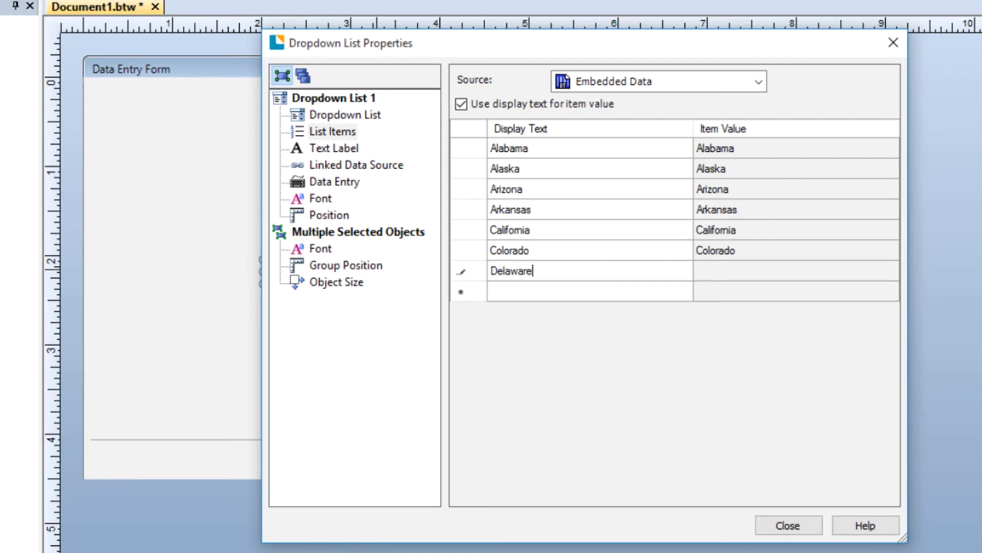
key("Return")
type("Fl")
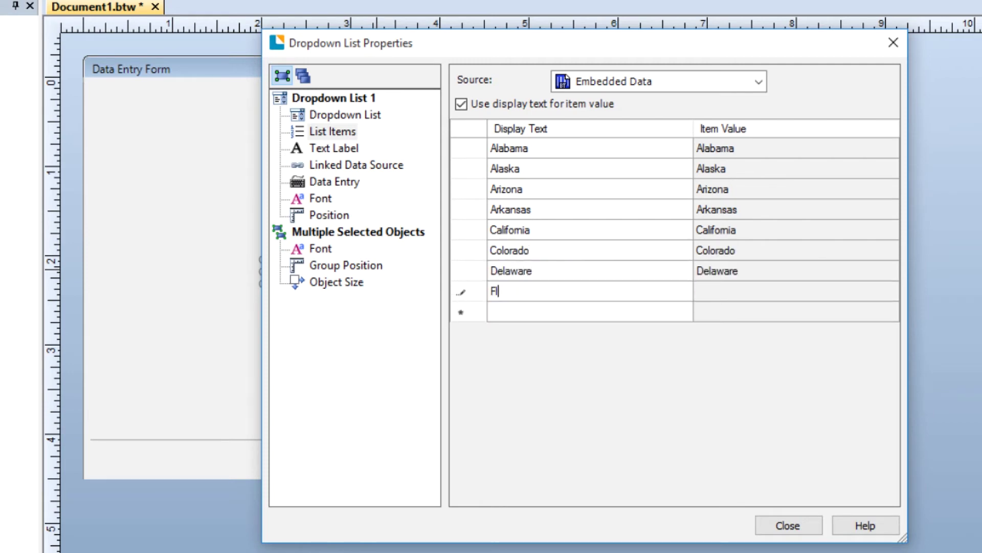
type("orida")
key("Return")
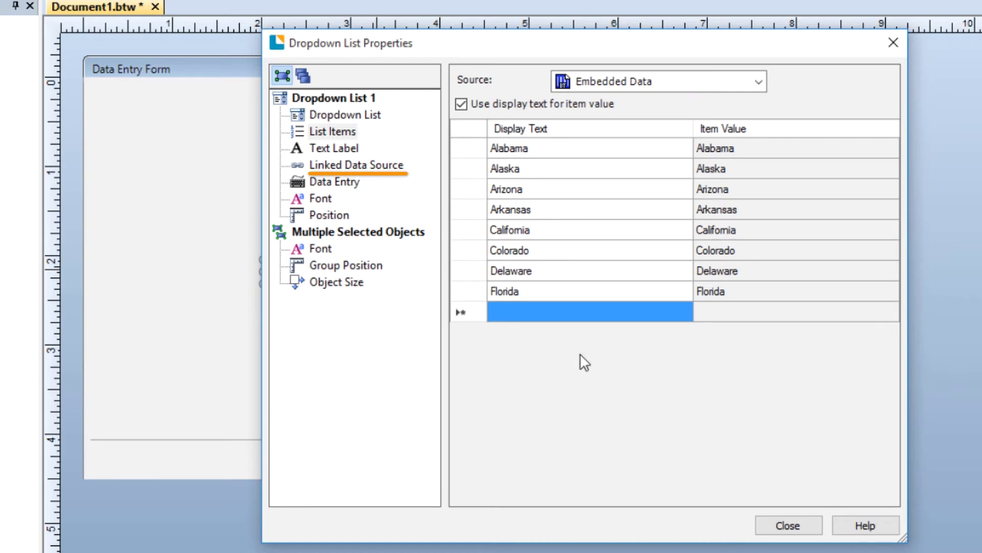
Link the dropdown to the State named data source on the Linked Data Source page.
left_click(379, 167)
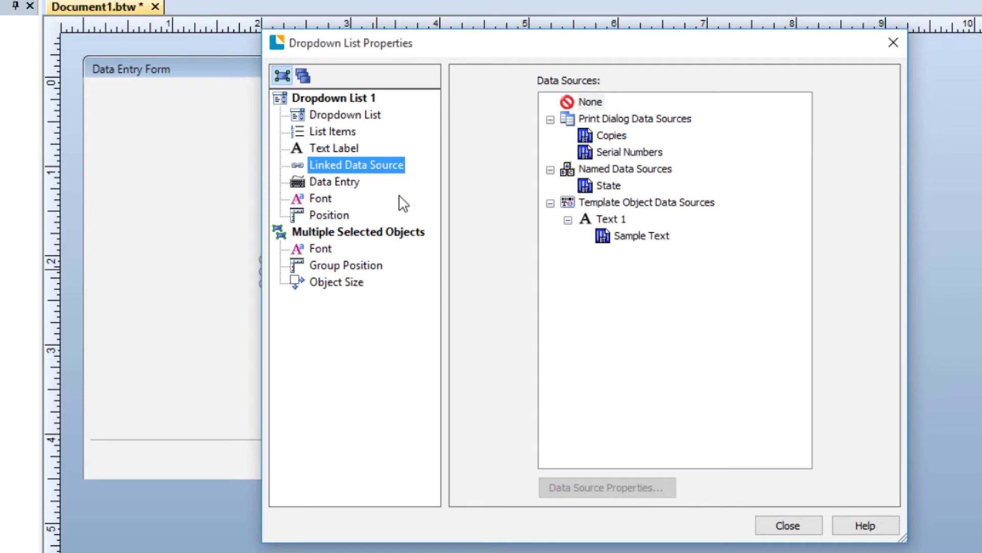
left_click(611, 185)
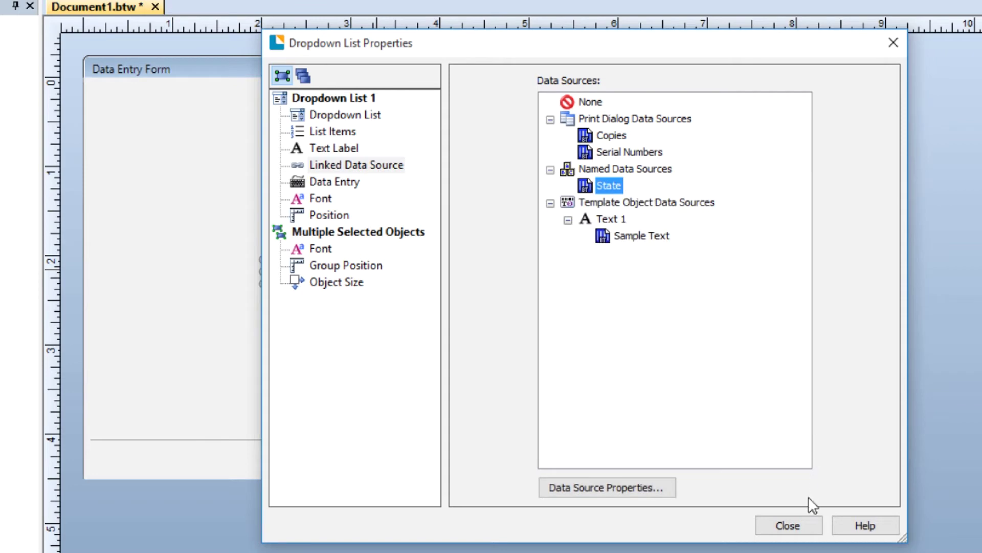
Close the properties and print-preview the form, checking the dropdown lists Alabama through Florida.
left_click(810, 529)
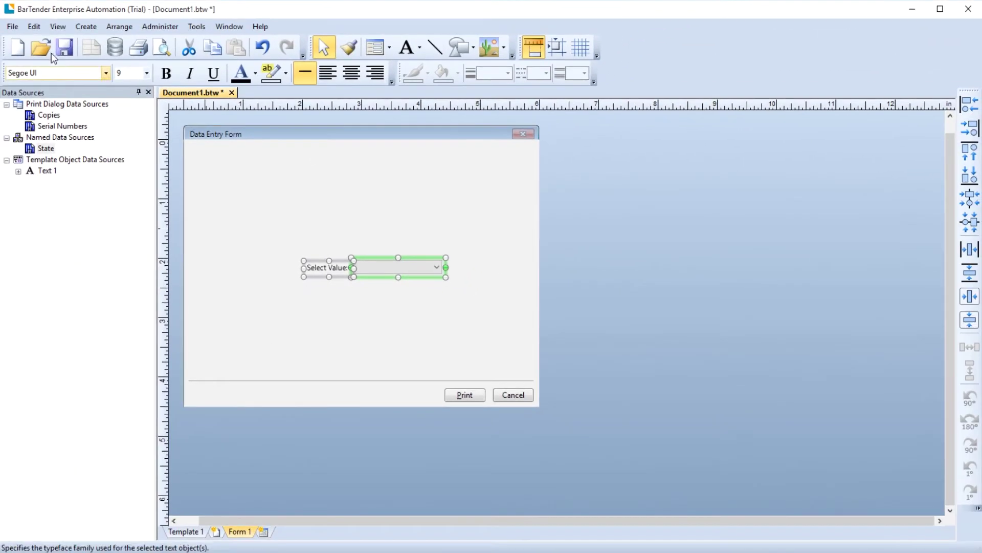
left_click(12, 26)
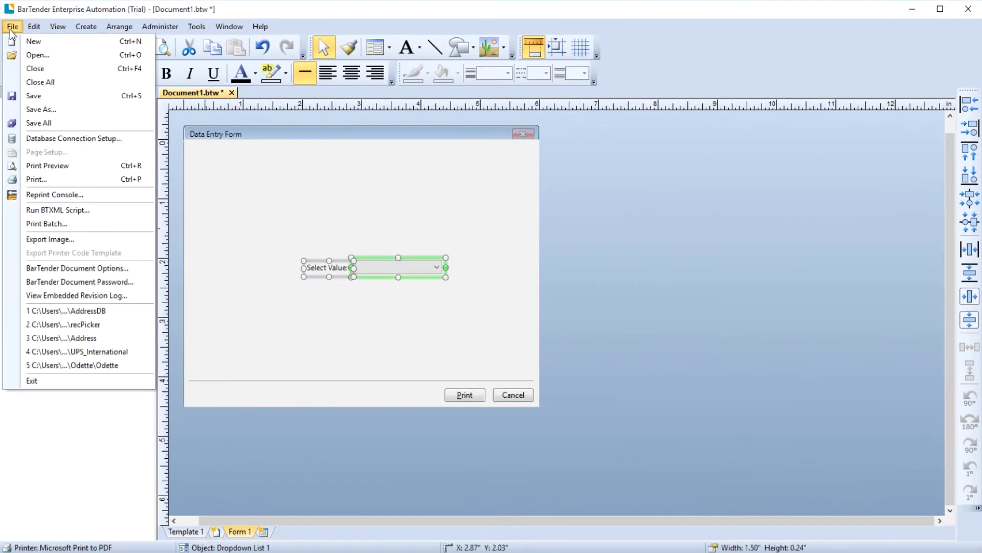
left_click(31, 166)
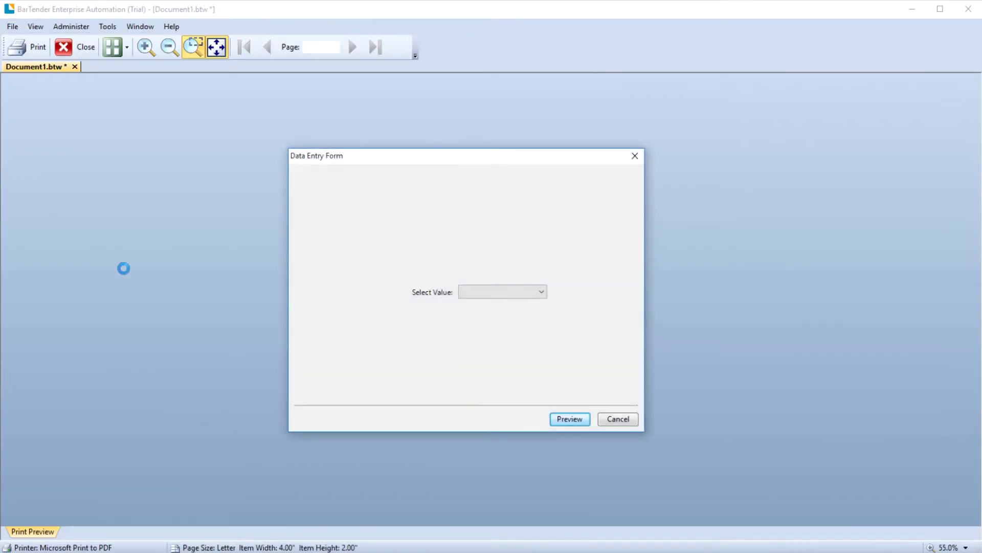
left_click(545, 293)
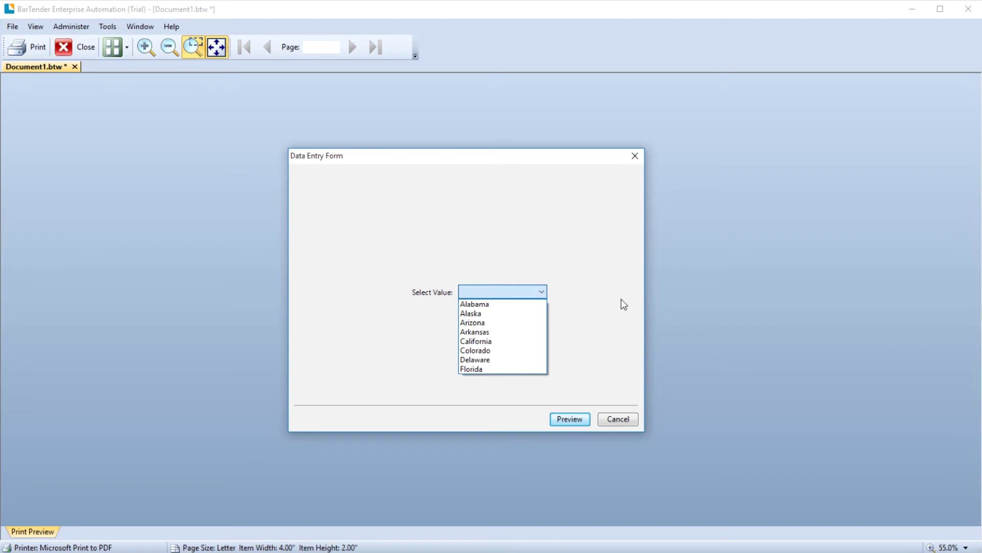
left_click(574, 315)
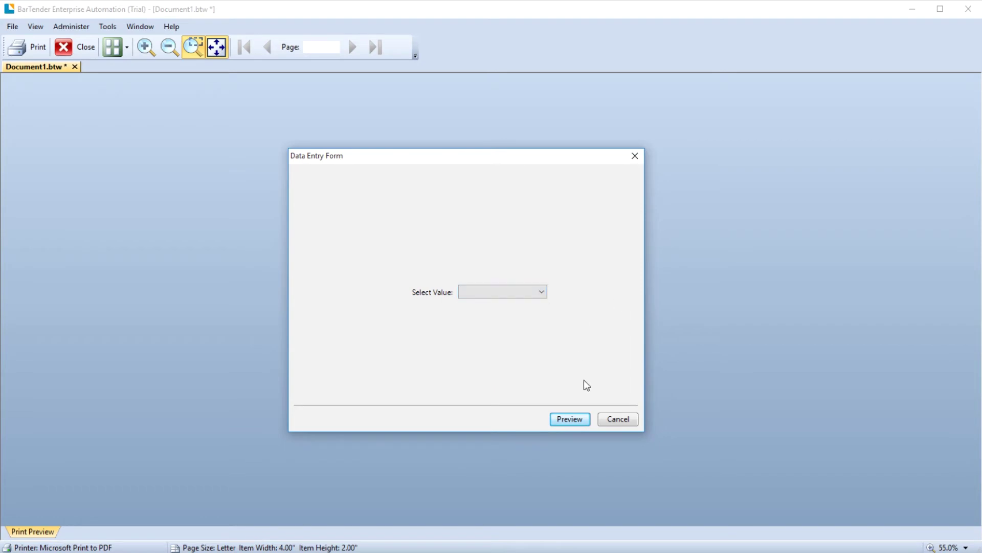
Leave the preview, switch the dropdown's list item source to Database and start Database Setup.
left_click(618, 419)
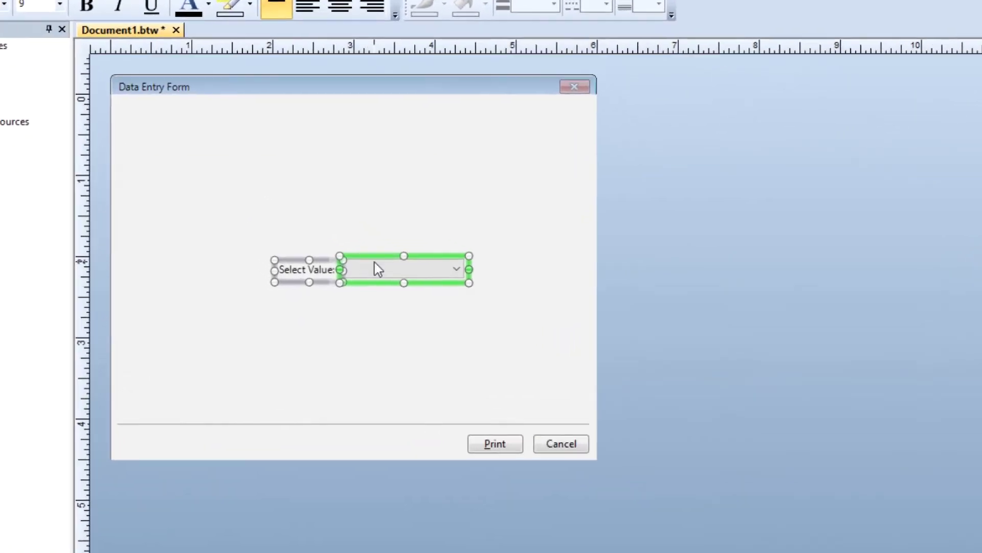
right_click(375, 263)
left_click(428, 467)
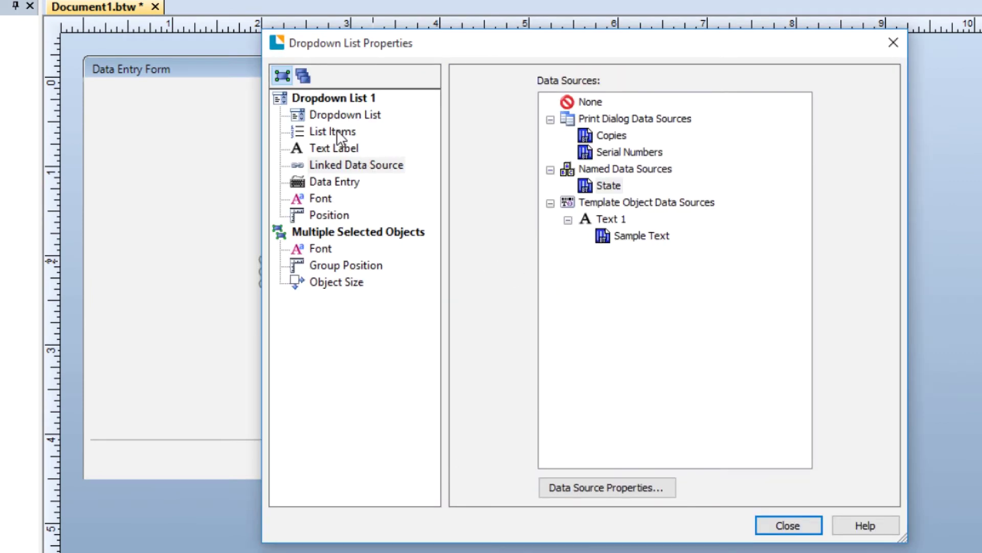
left_click(336, 131)
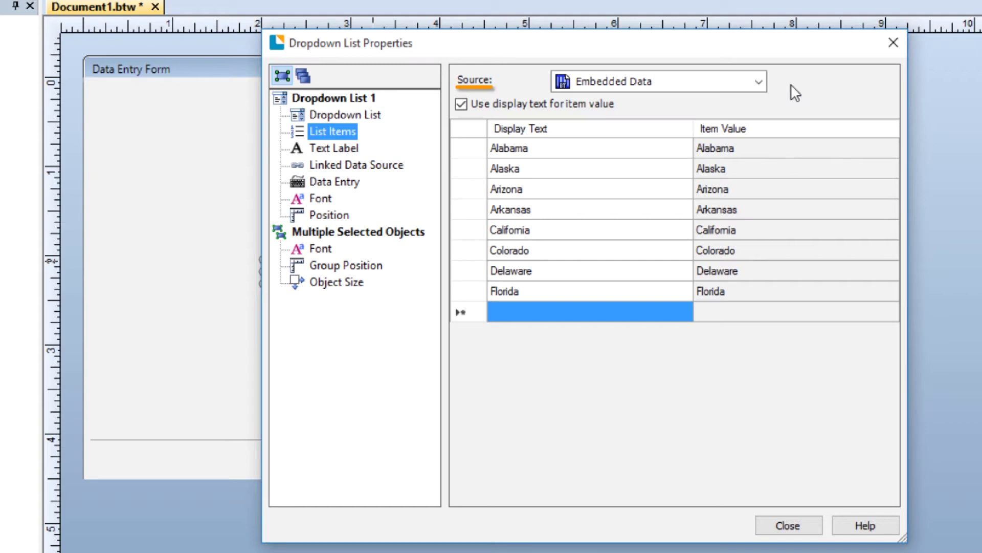
left_click(759, 83)
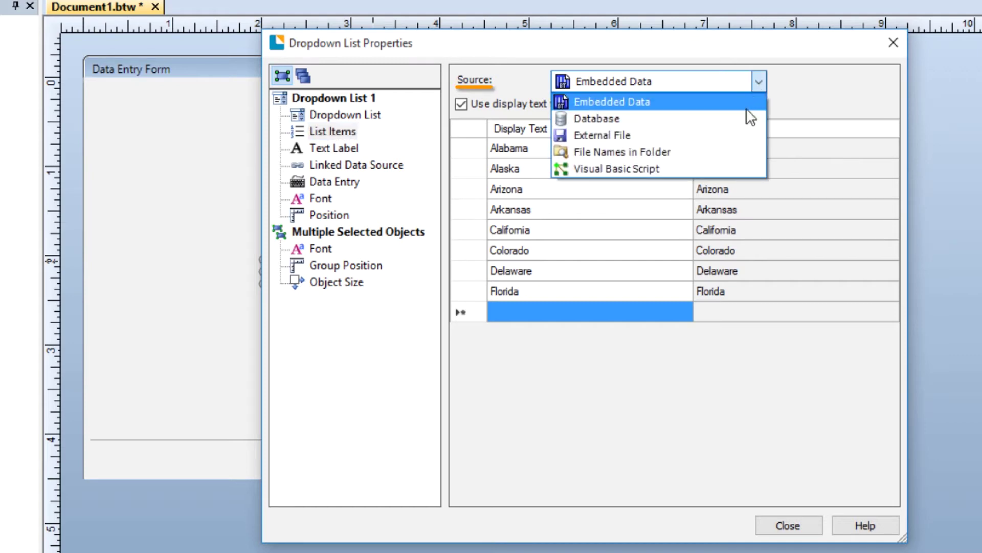
left_click(752, 125)
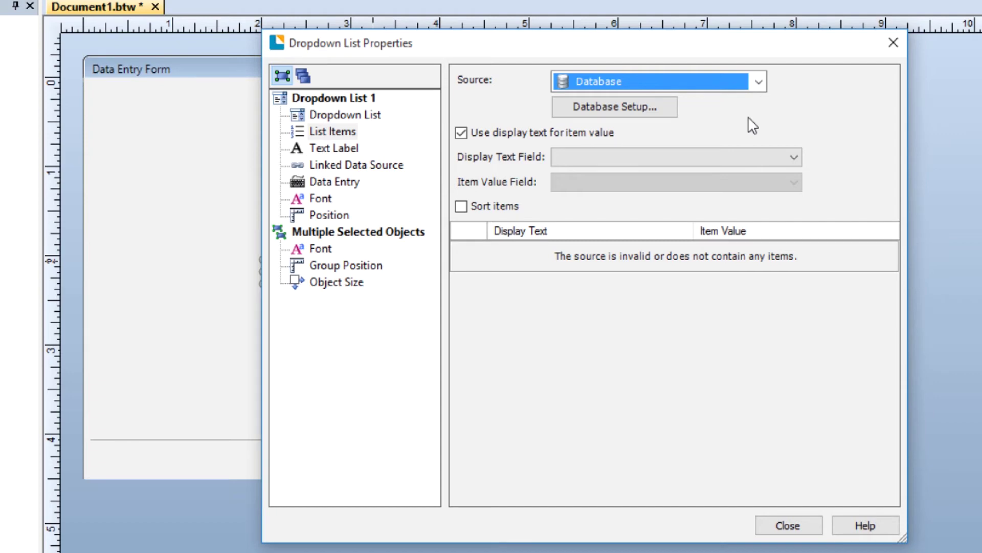
left_click(623, 115)
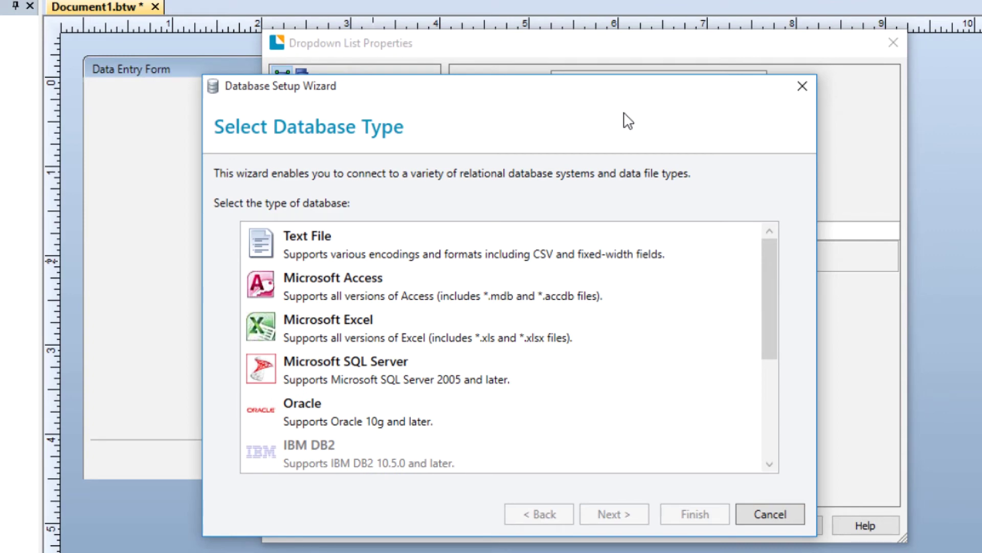
Connect to the Microsoft Excel file US Markets.xlsx, using the Sheet3$ table.
left_click(472, 334)
left_click(609, 513)
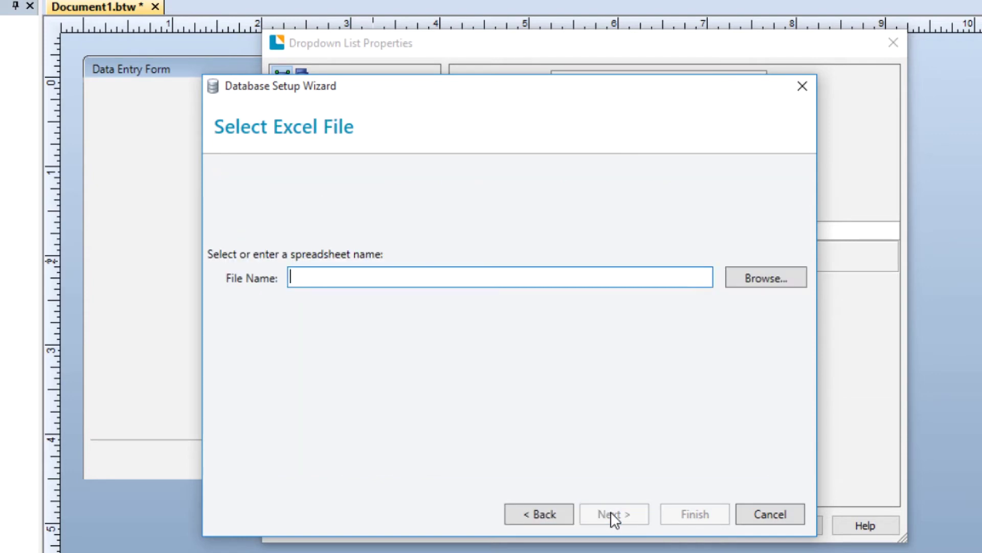
left_click(774, 276)
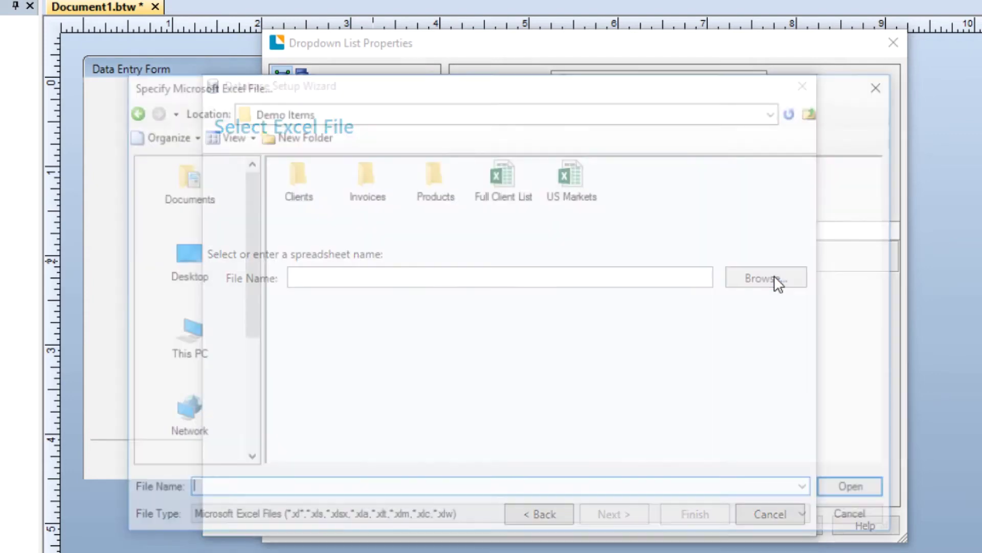
left_click(580, 185)
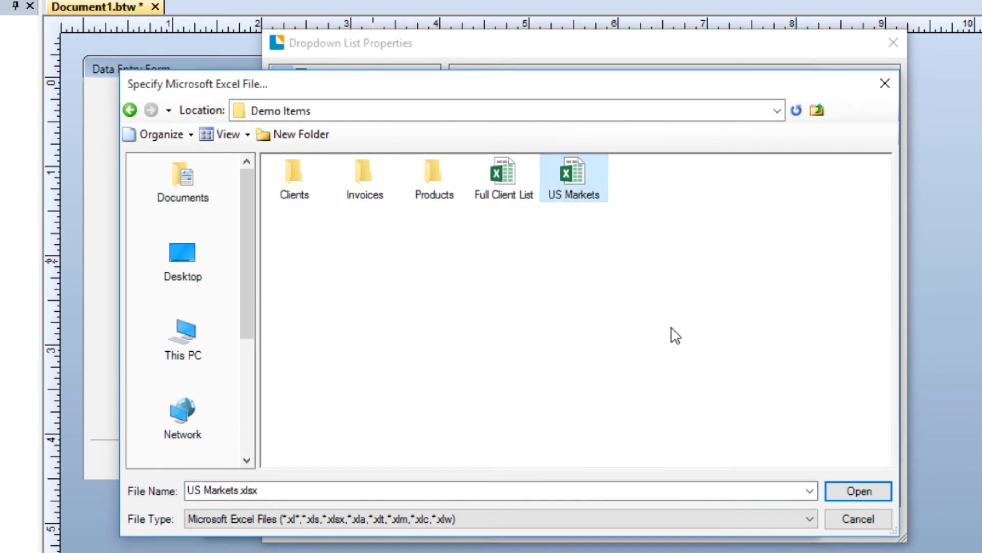
left_click(846, 490)
left_click(610, 513)
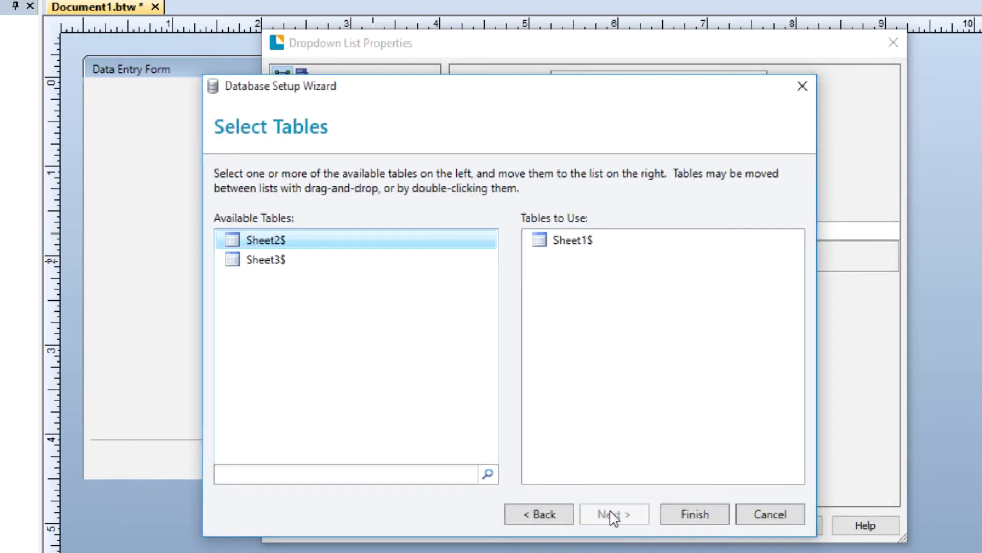
left_click_drag(270, 263, 329, 289)
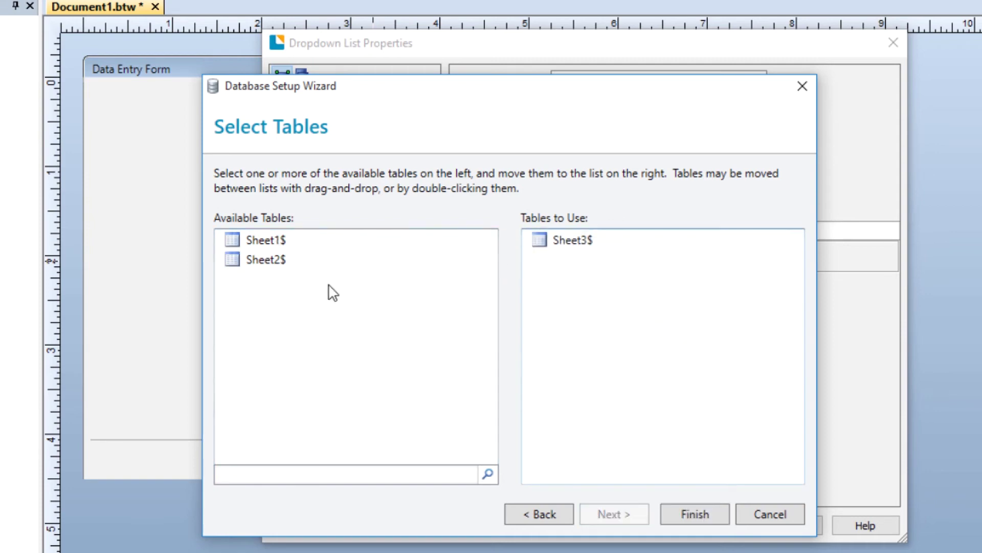
left_click(713, 514)
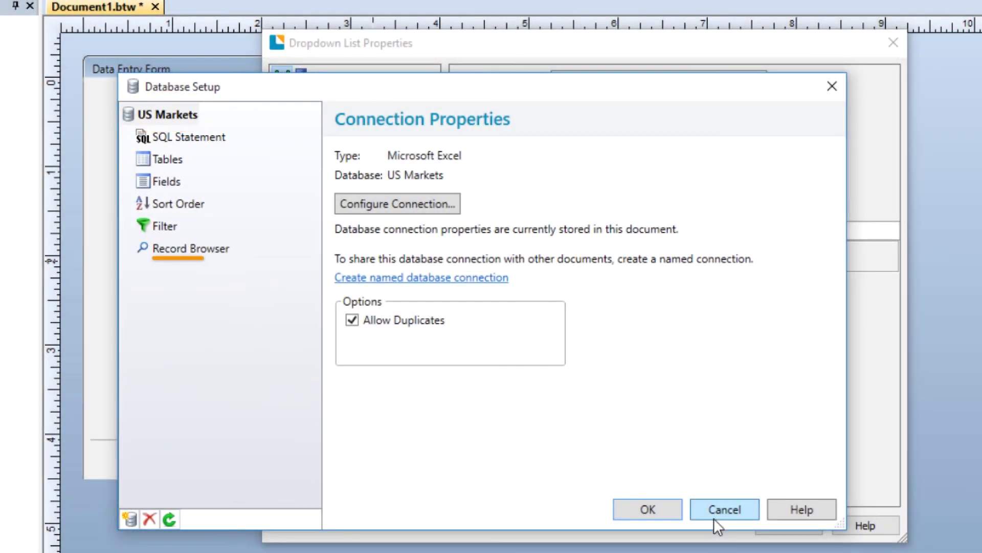
Review the US Markets records in the Record Browser, then confirm the database setup.
left_click(163, 256)
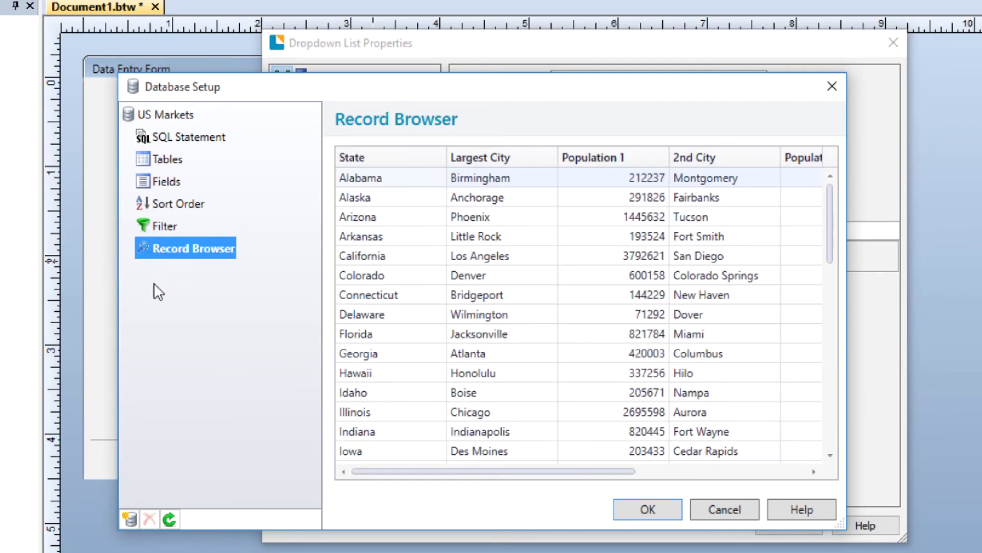
left_click(646, 510)
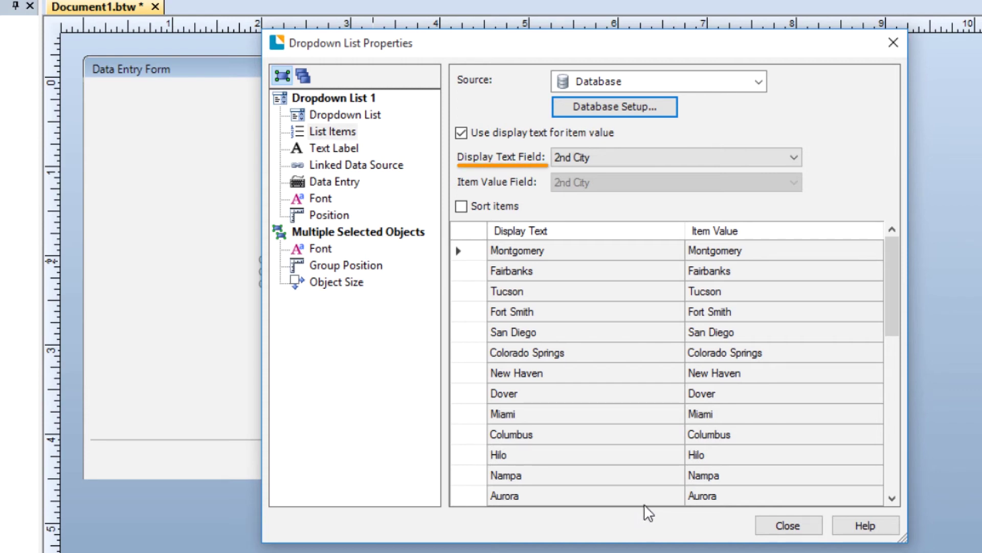
Set the Display Text Field to State and close the dropdown list properties.
left_click(793, 158)
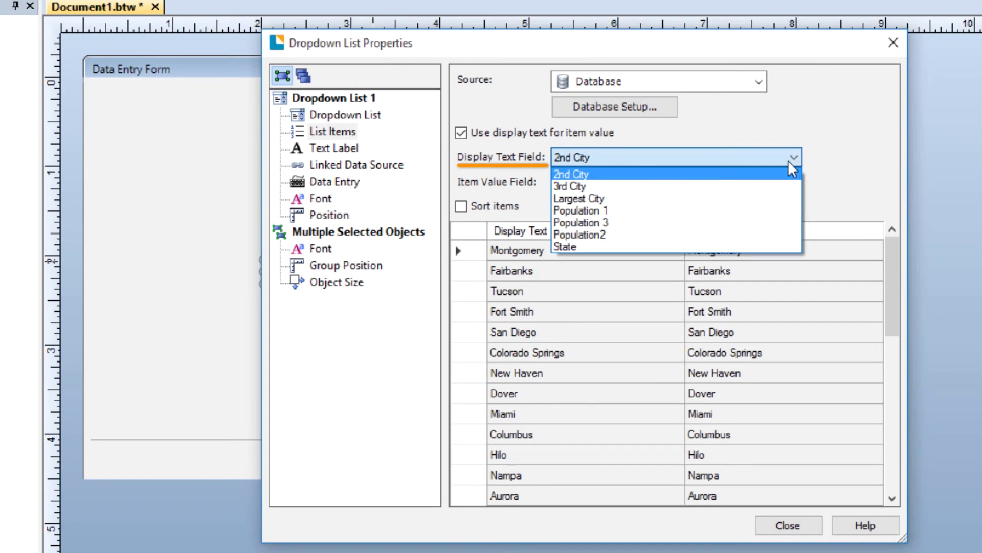
left_click(754, 246)
left_click(784, 524)
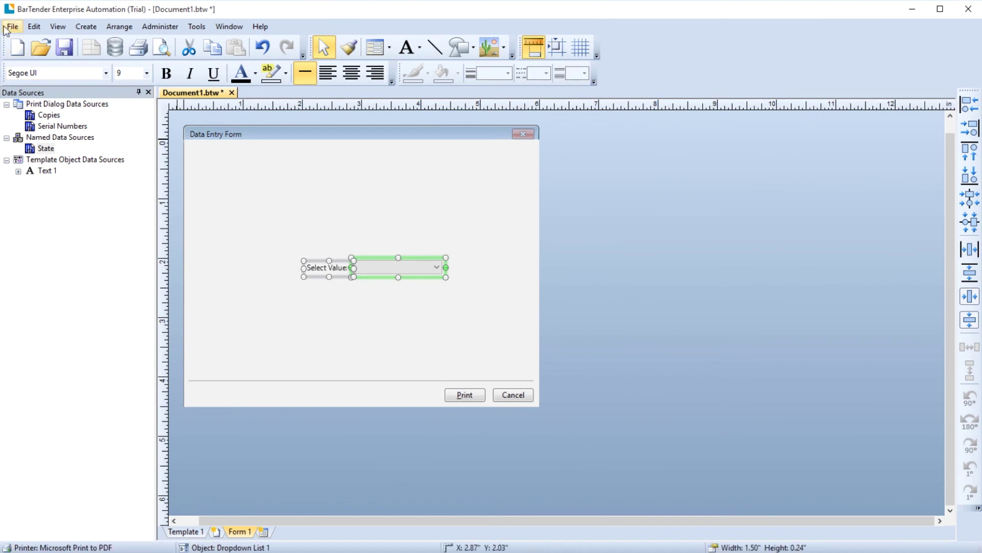
left_click(12, 26)
left_click(44, 167)
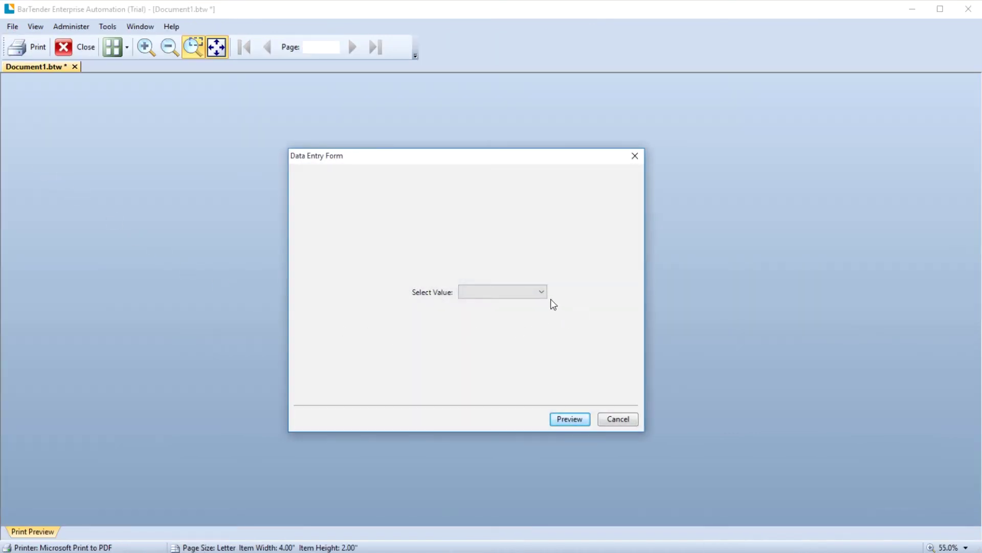
left_click(542, 291)
left_click_drag(545, 317, 539, 347)
left_click(577, 361)
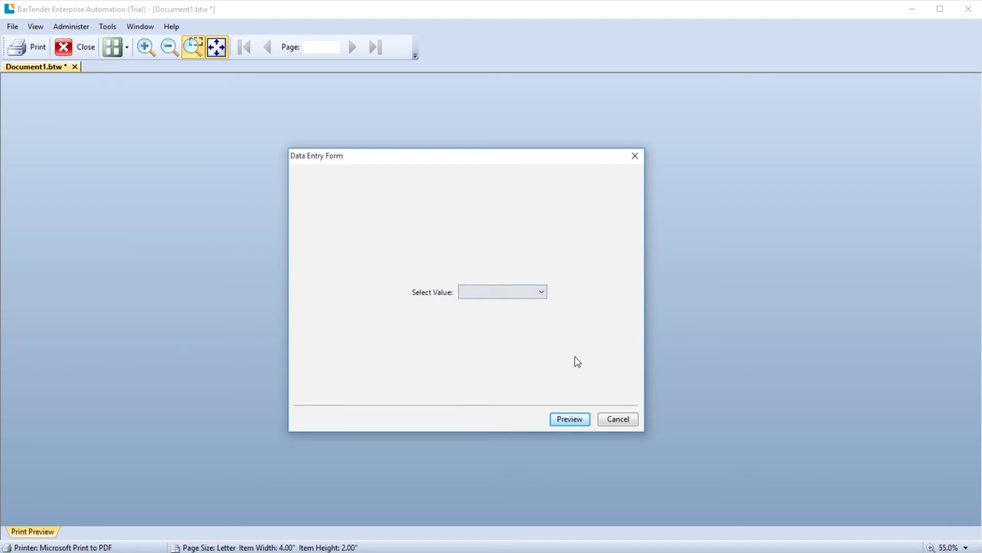
left_click(622, 418)
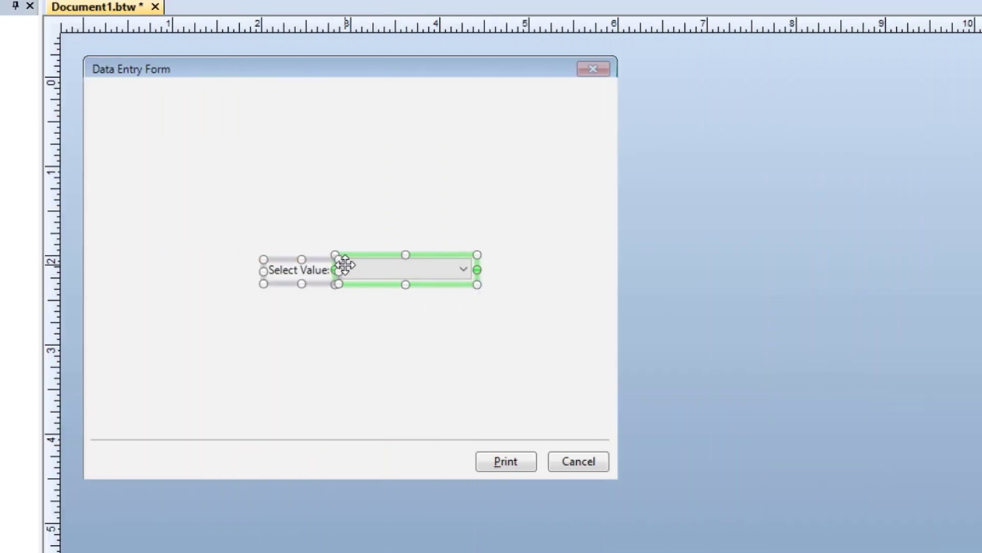
Switch the dropdown's list source to the external file States_By_Line.txt from the Demo Items folder.
right_click(346, 265)
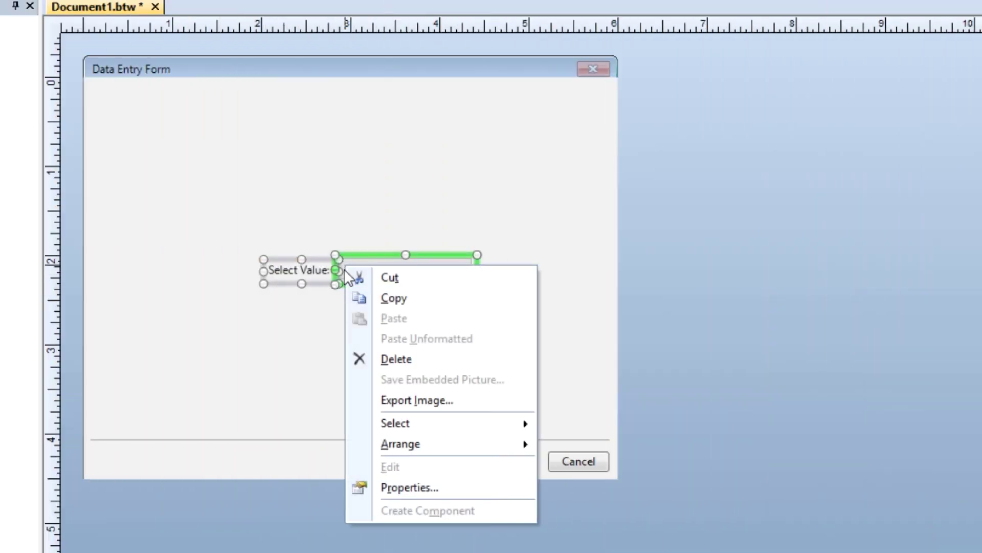
left_click(419, 491)
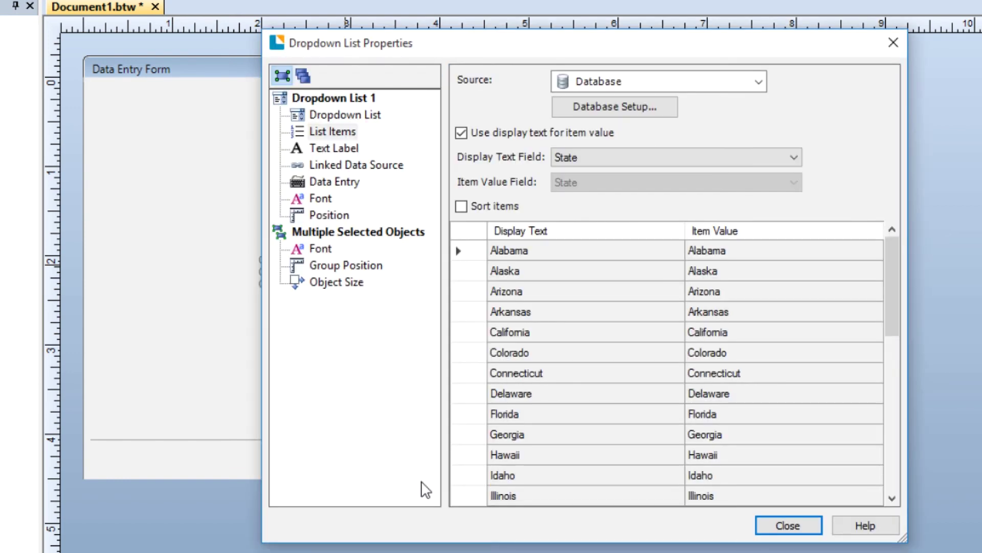
left_click(759, 83)
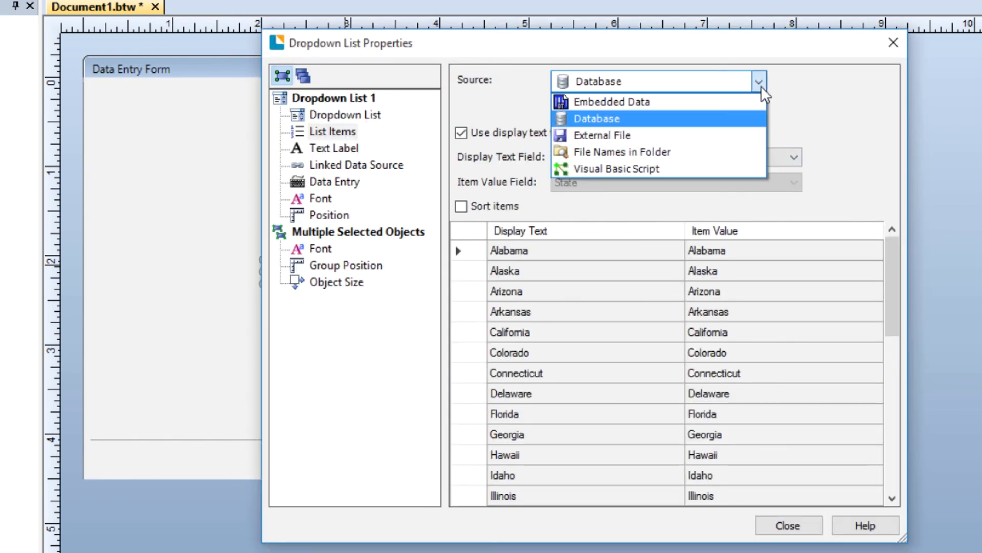
left_click(735, 134)
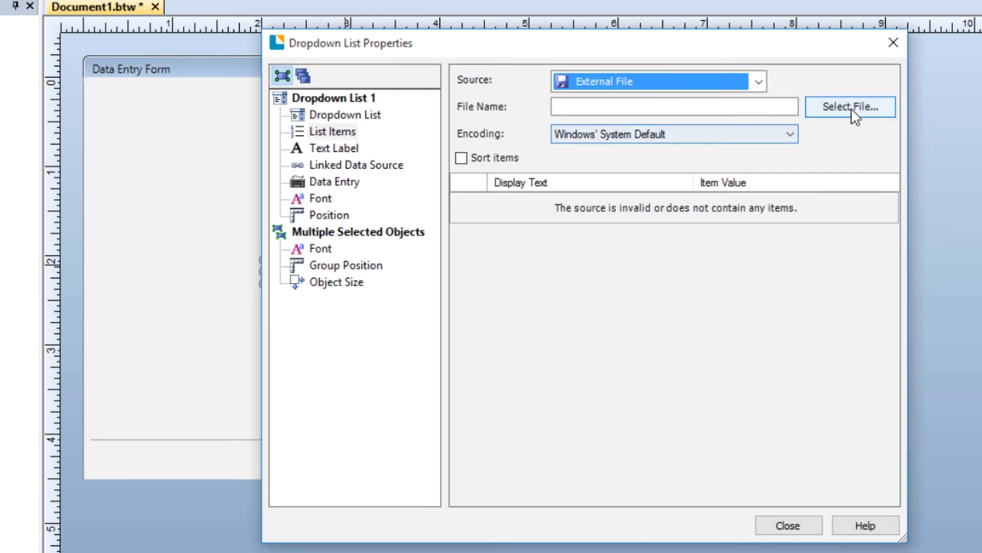
left_click(851, 107)
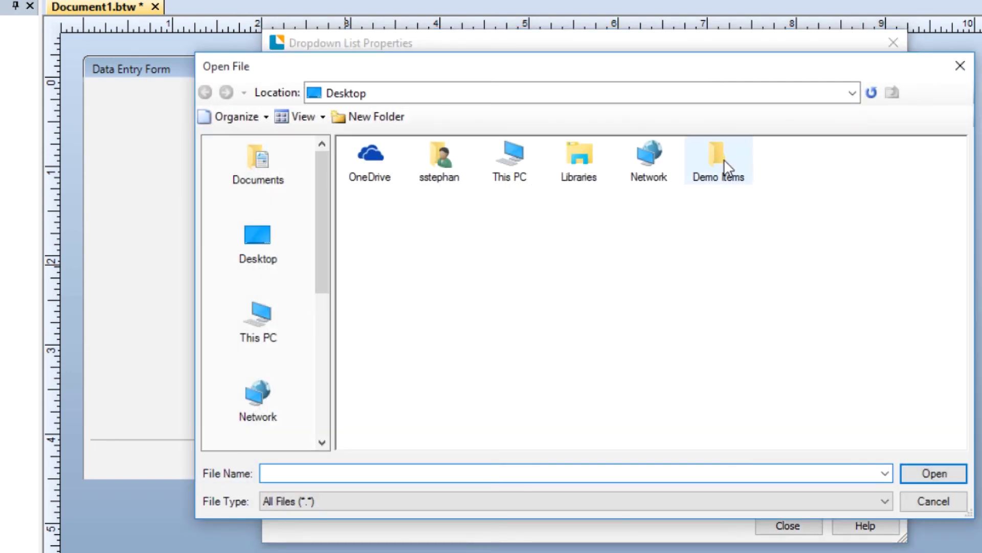
double_click(722, 158)
left_click(648, 167)
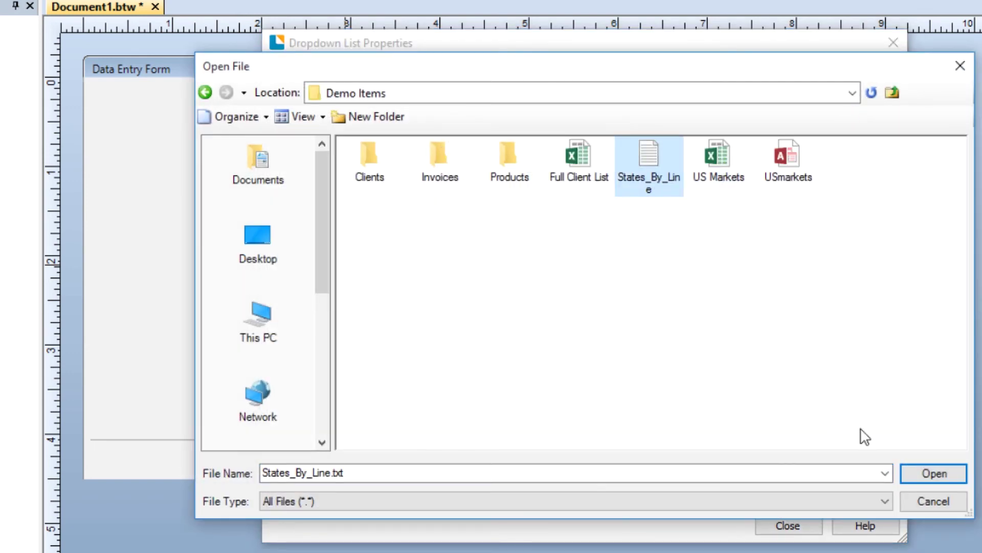
left_click(920, 474)
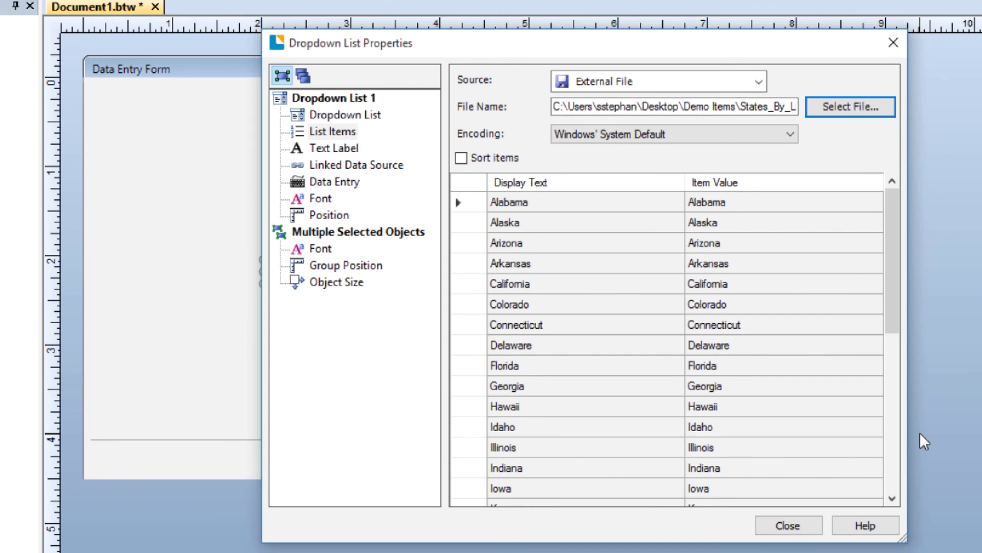
Change the list source to file names in the Desktop's Demo Items folder.
left_click(759, 82)
left_click(733, 153)
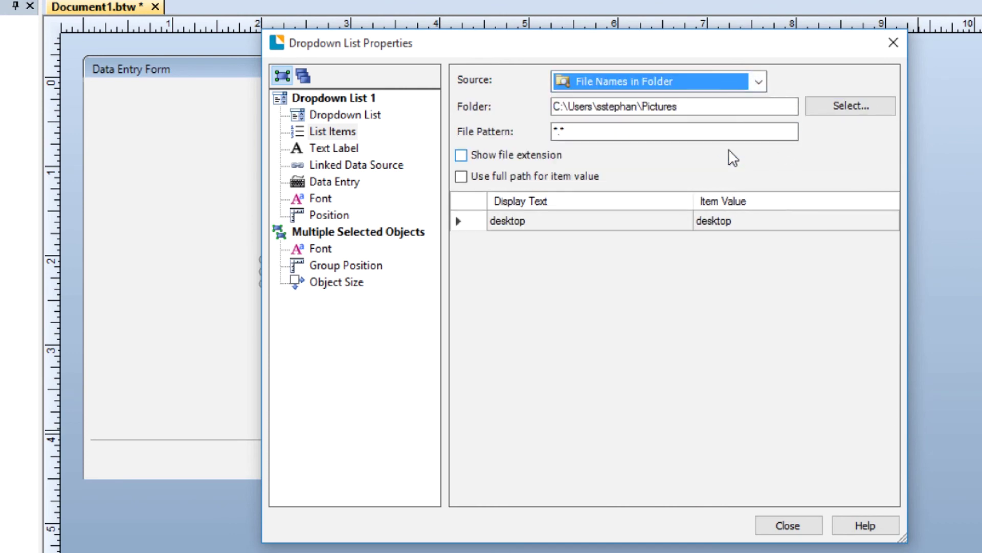
left_click(856, 109)
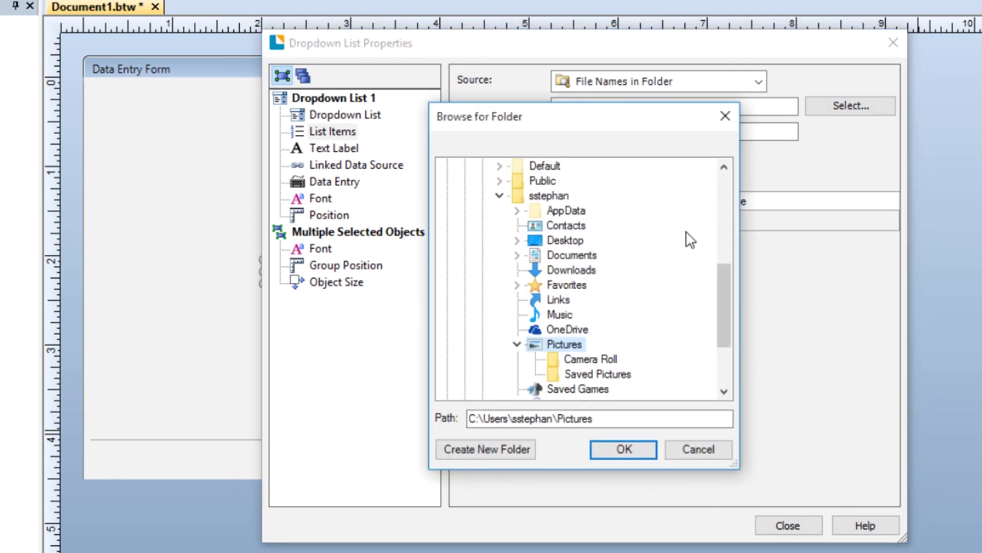
left_click(516, 240)
double_click(581, 255)
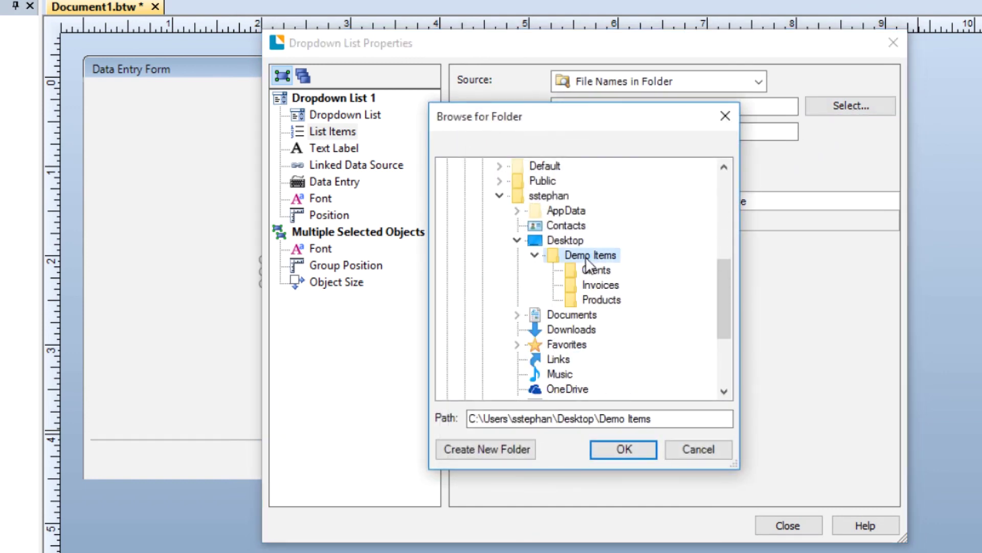
left_click(628, 451)
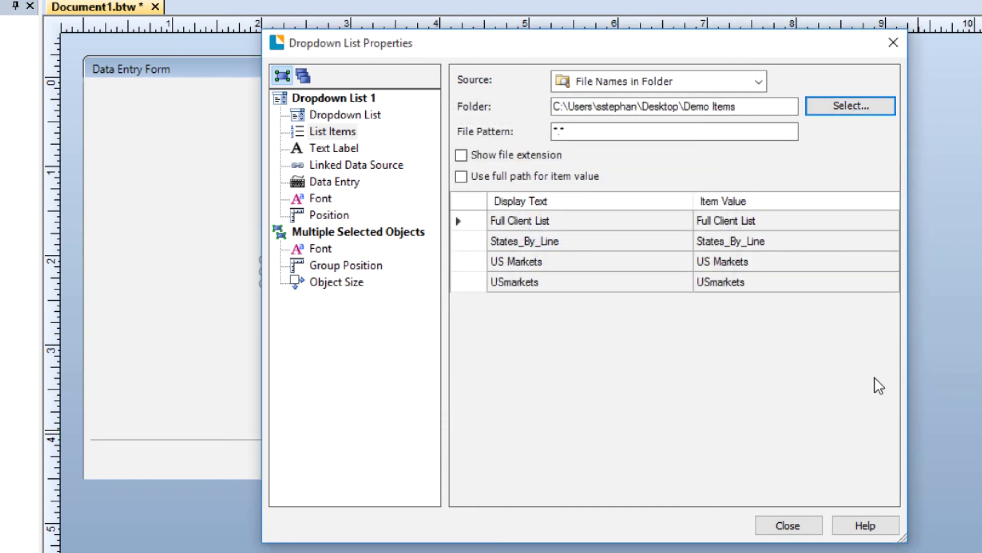
left_click(759, 82)
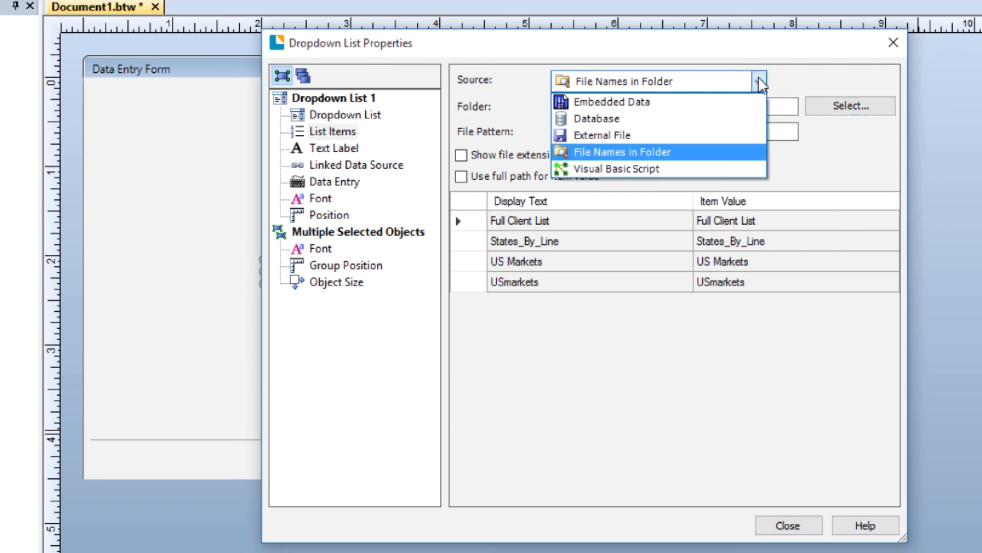
Set the list source to Visual Basic Script and view its OnFillList code producing Value 1 and Value 2.
left_click(725, 171)
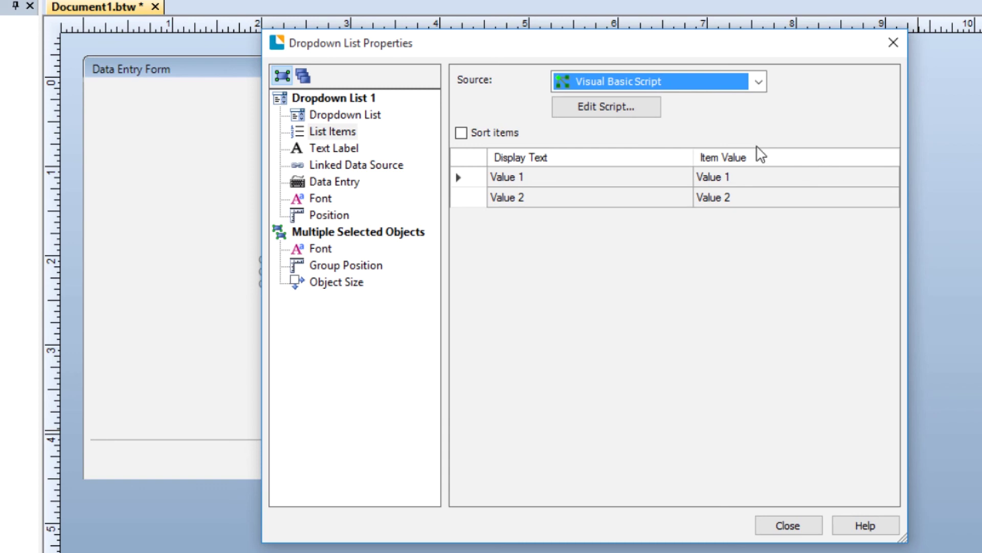
left_click(606, 108)
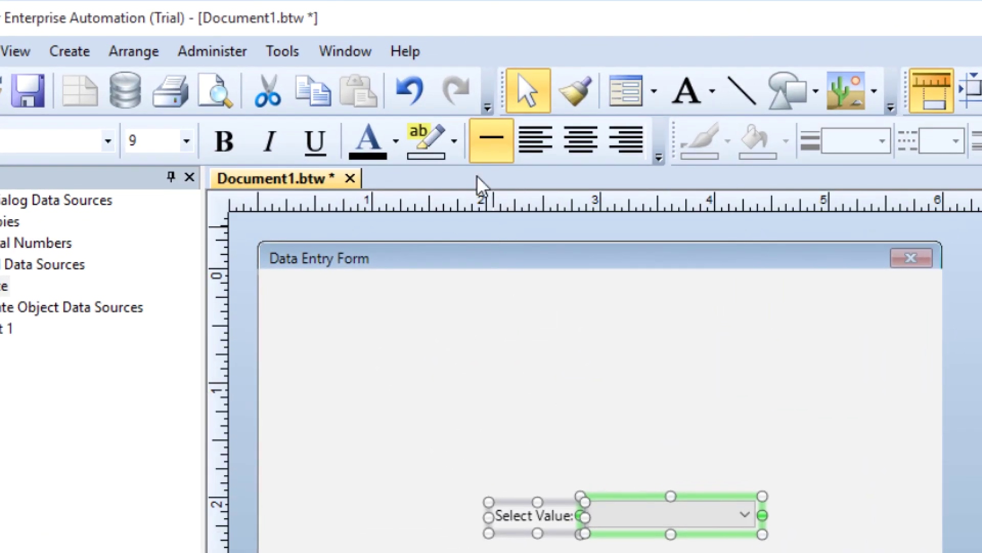
Open the Help menu to show the help resources, including Training Videos.
left_click(402, 52)
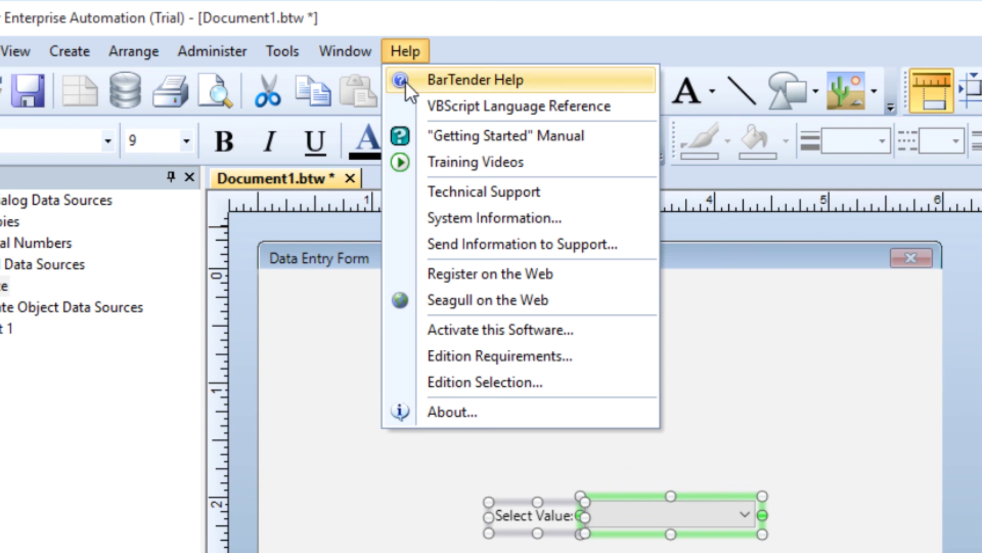